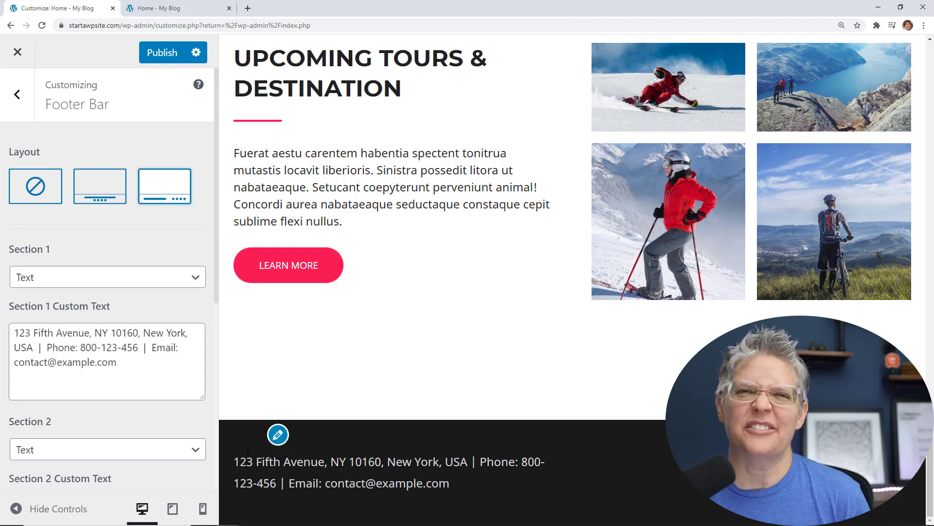
Select and deselect parts of the Section 1 footer text, including the email
left_click_drag(128, 362, 16, 317)
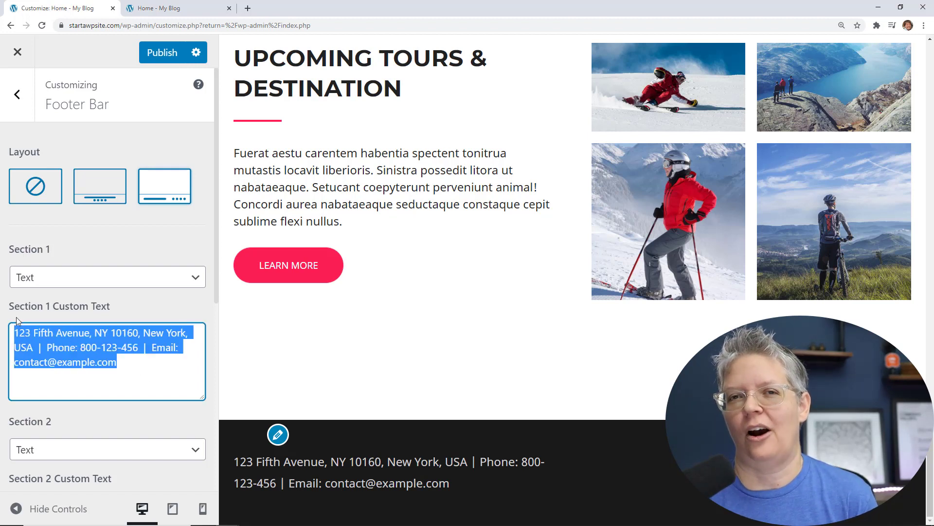
left_click(142, 335)
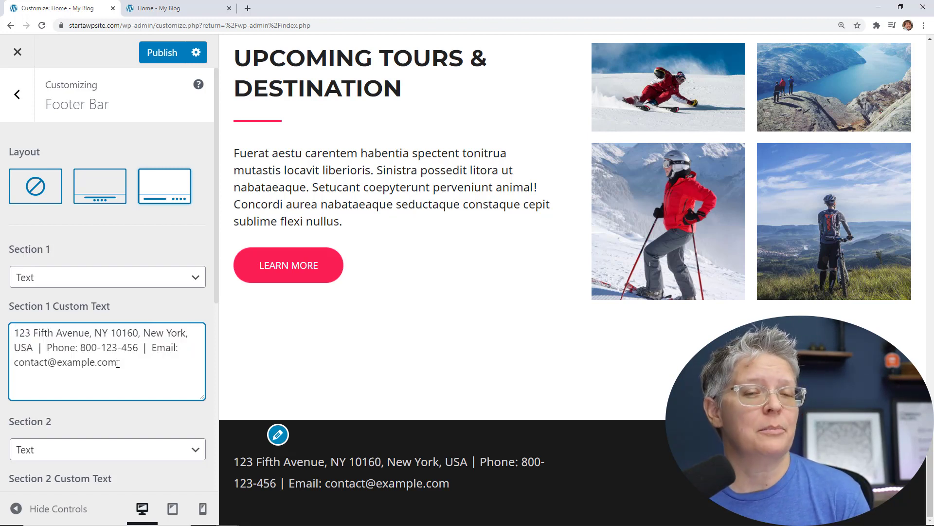
double_click(51, 362)
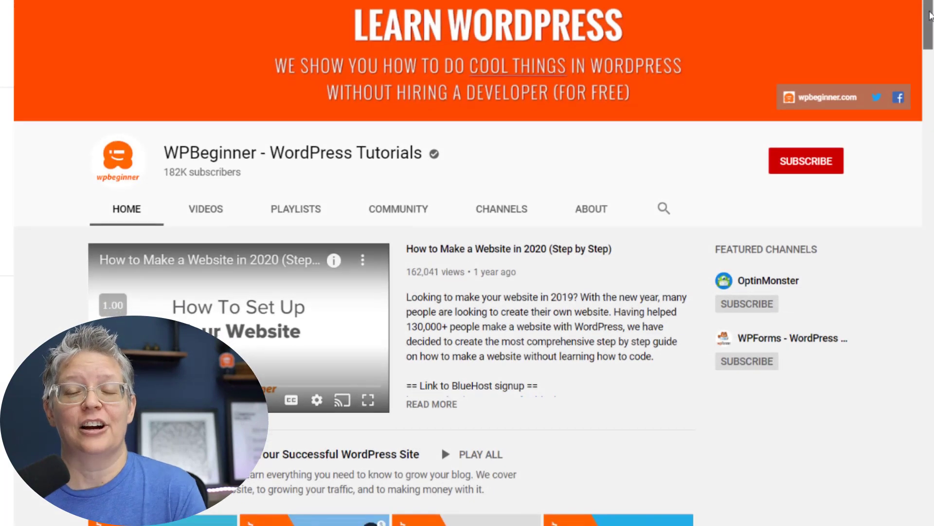
Subscribe to WPBeginner - WordPress Tutorials with notifications set to All
left_click_drag(929, 16, 933, 88)
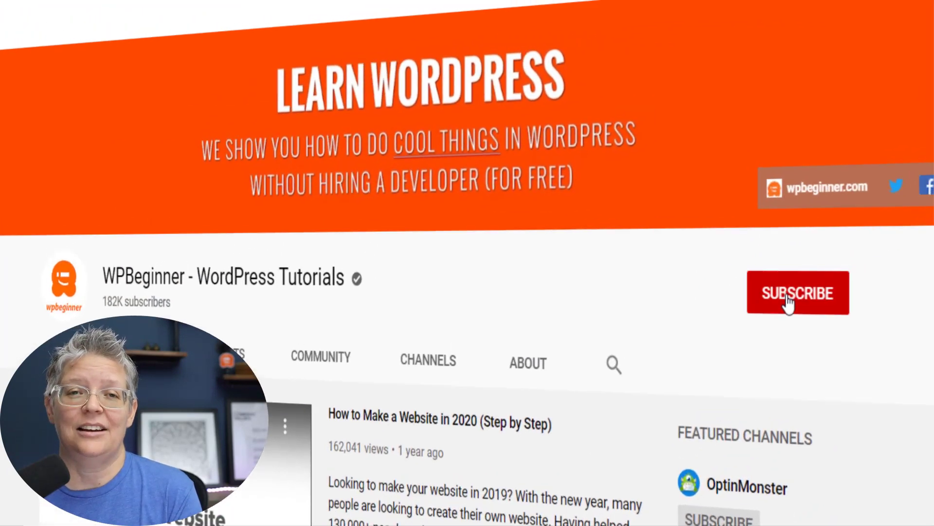
left_click(808, 173)
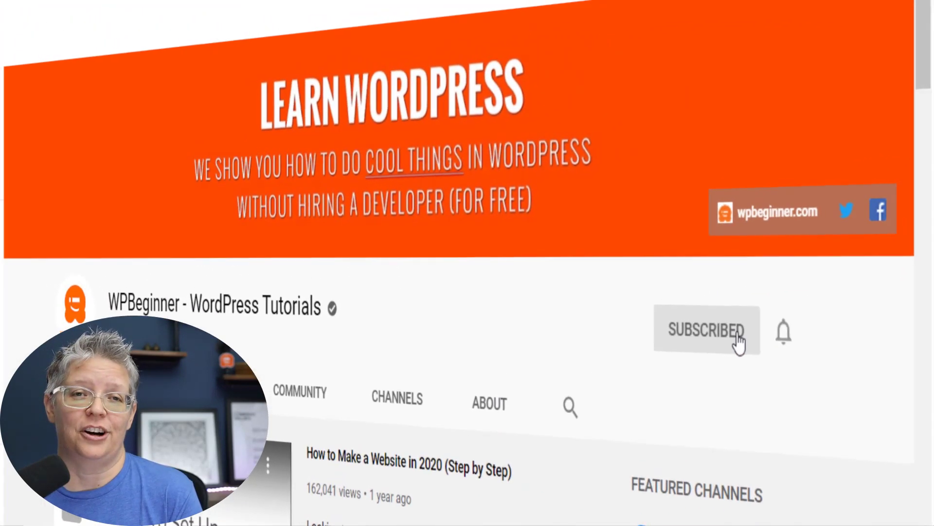
left_click(784, 344)
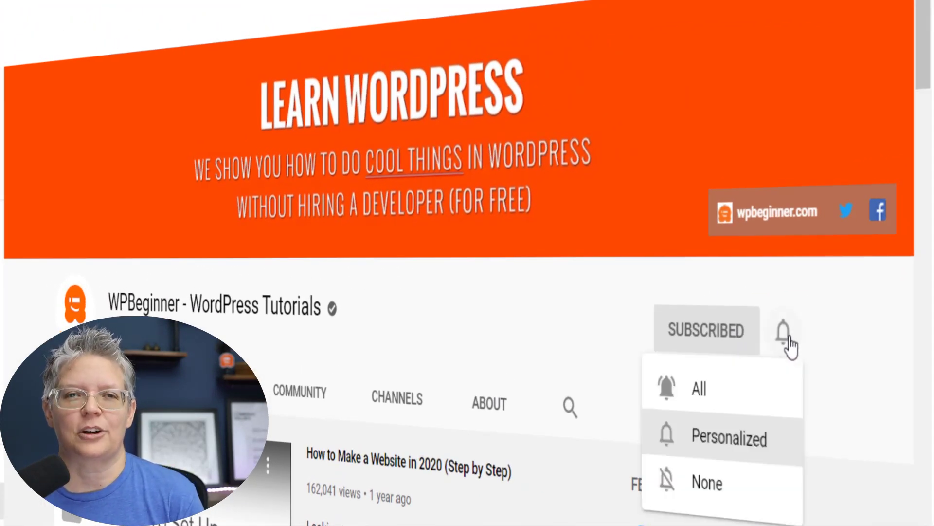
left_click(739, 389)
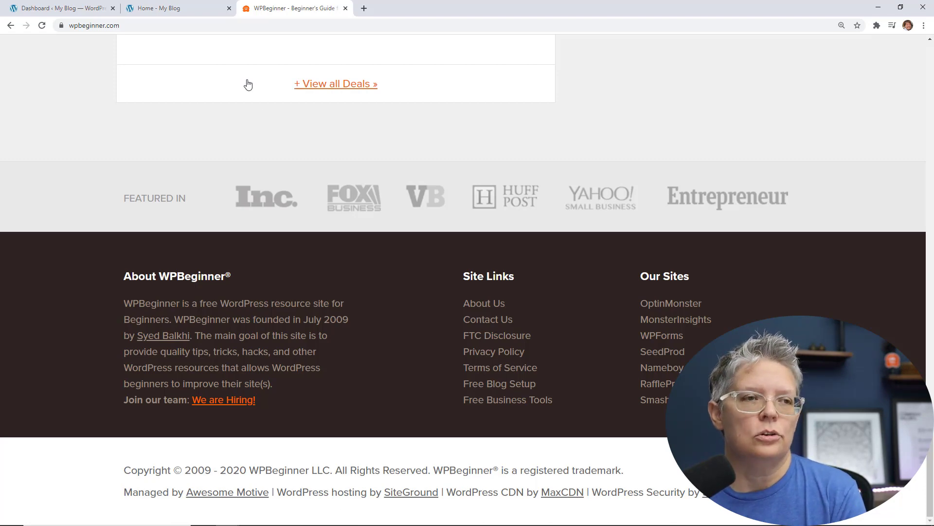
Close the WPBeginner tab, leaving the My Blog home page showing
left_click(345, 8)
View the My Blog footer with its 'Powered by WordPress' credit, then return to the Dashboard tab
left_click(229, 9)
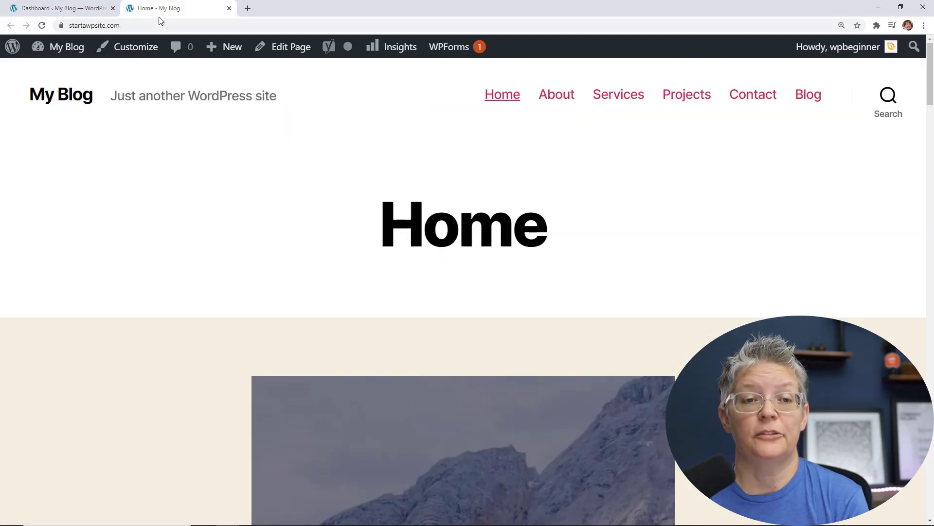
scroll(184, 178, "down", 20)
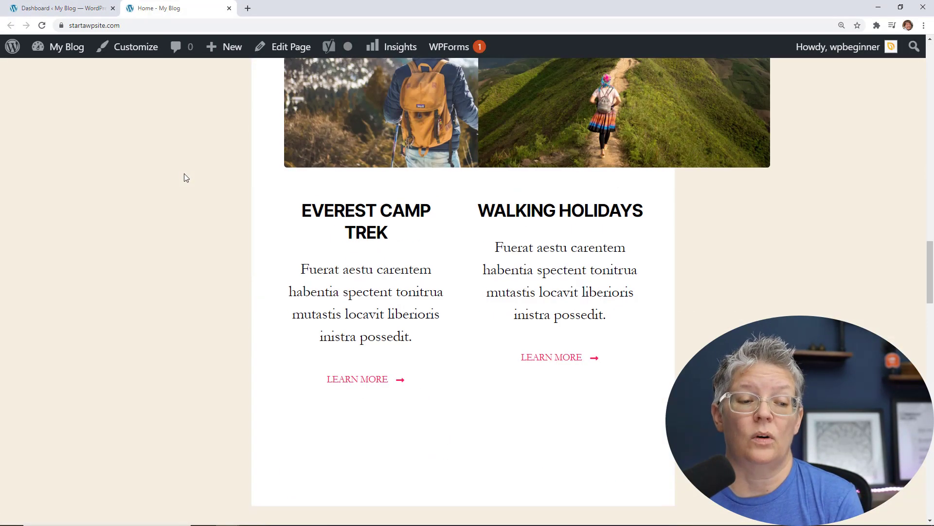
scroll(184, 180, "down", 10)
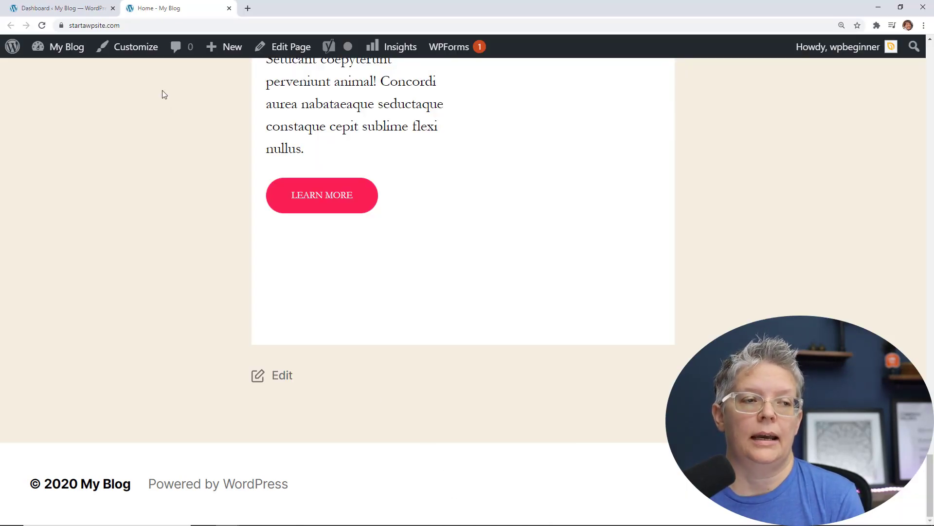
left_click(85, 15)
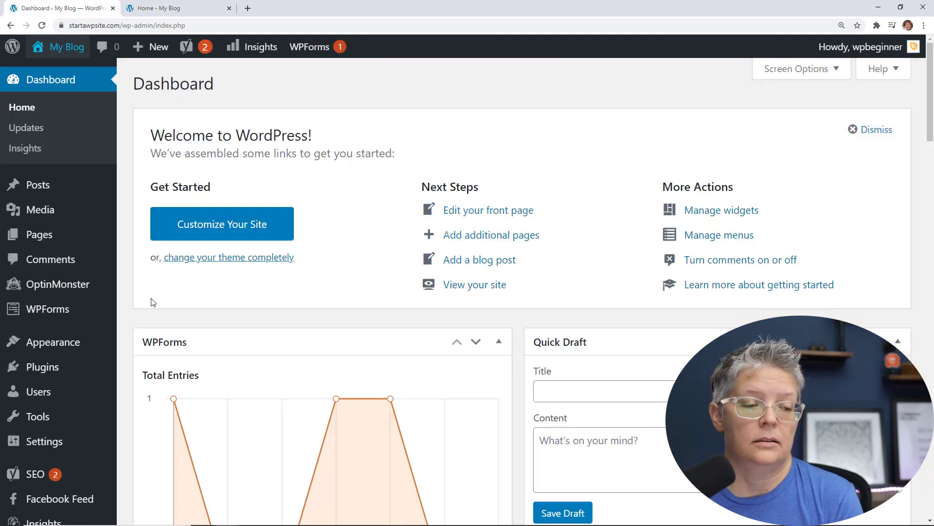
Go to Appearance > Widgets and expand the empty Footer #2 widget area
mouse_move(66, 342)
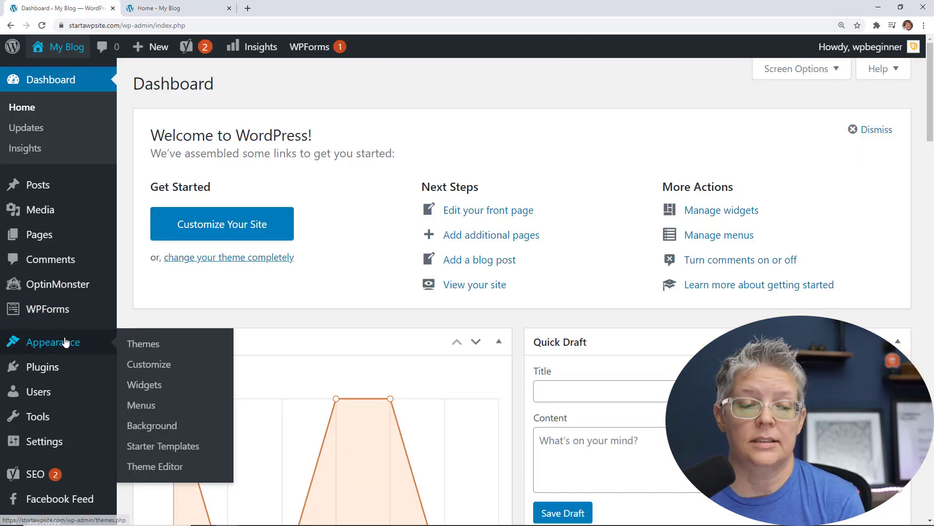
left_click(163, 385)
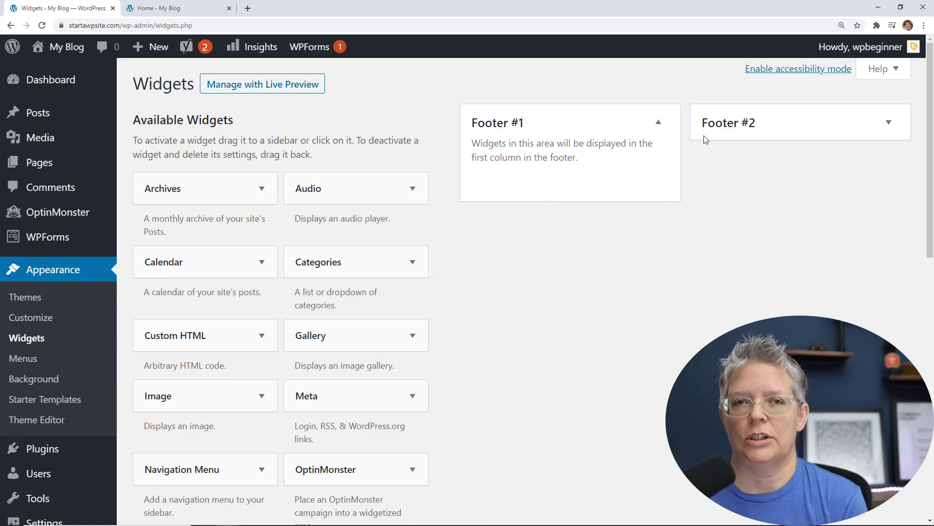
left_click(749, 135)
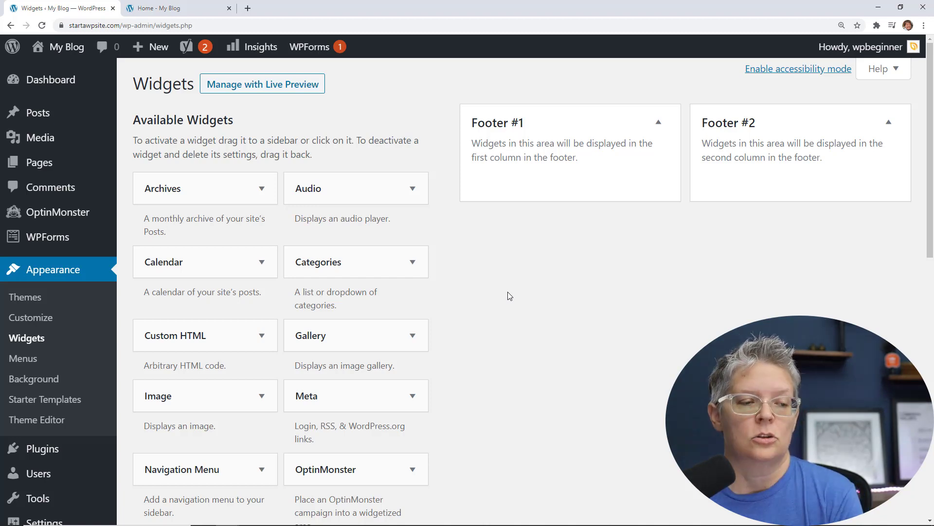
Create a new menu named 'Footer Menu' under Appearance > Menus
left_click(22, 358)
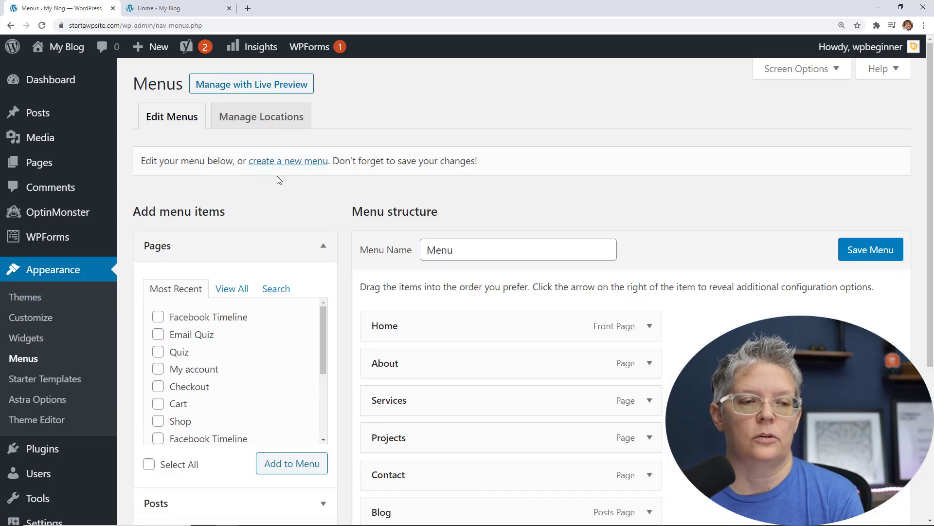
left_click(291, 164)
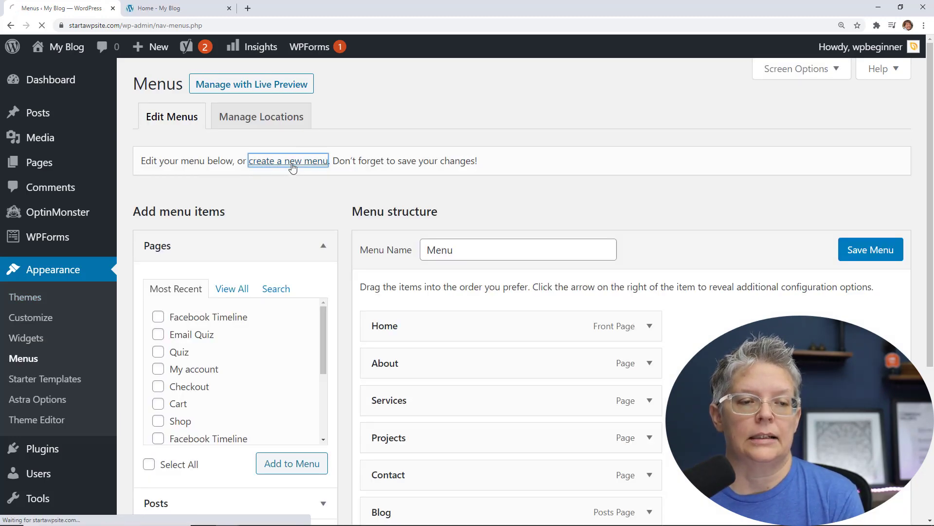
left_click(449, 249)
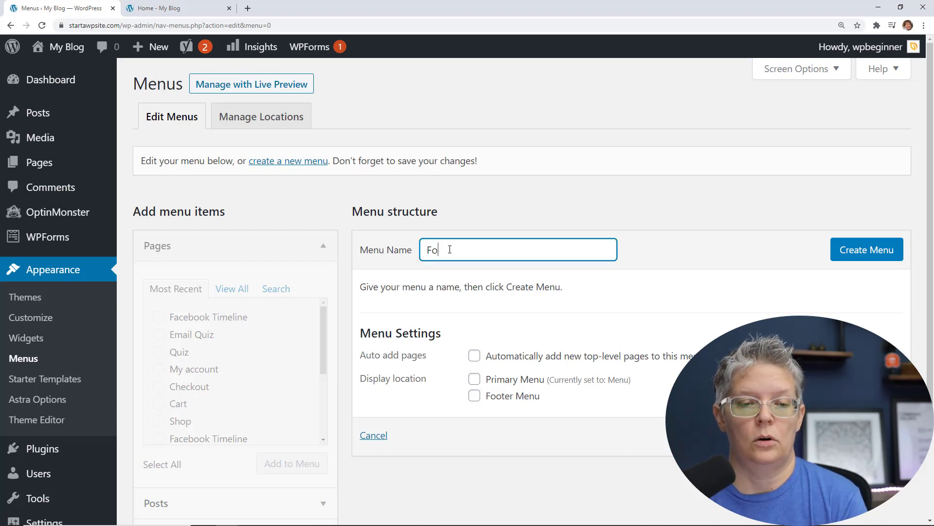
type("Footer Menu")
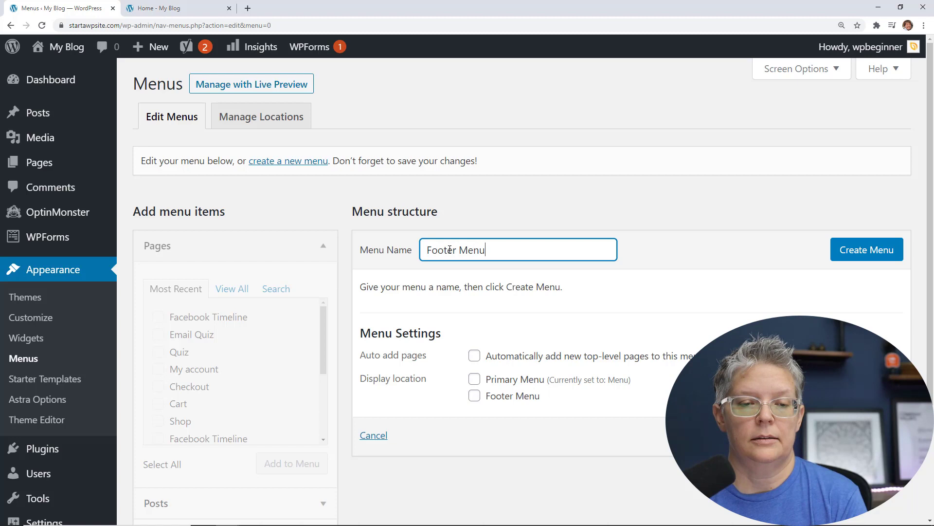
left_click(857, 258)
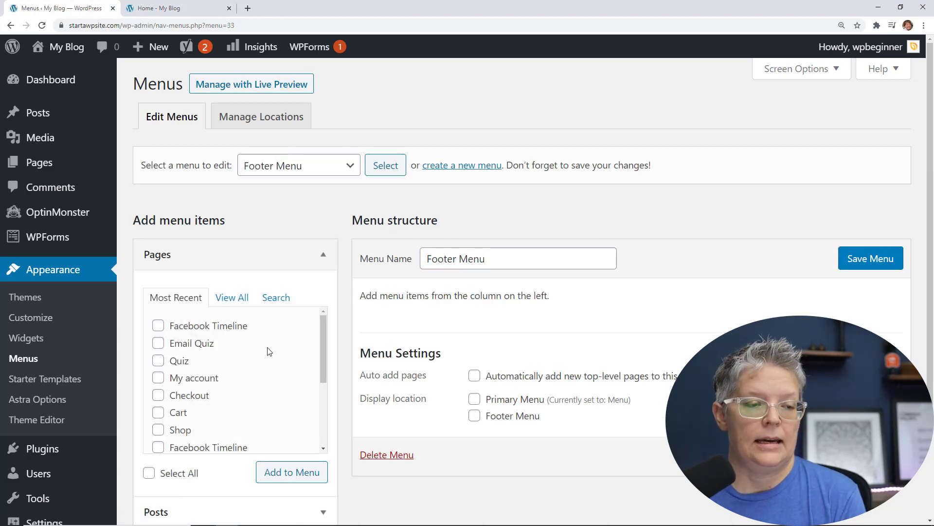
Add the About, Checkout and Contact pages to Footer Menu and save it
left_click(232, 298)
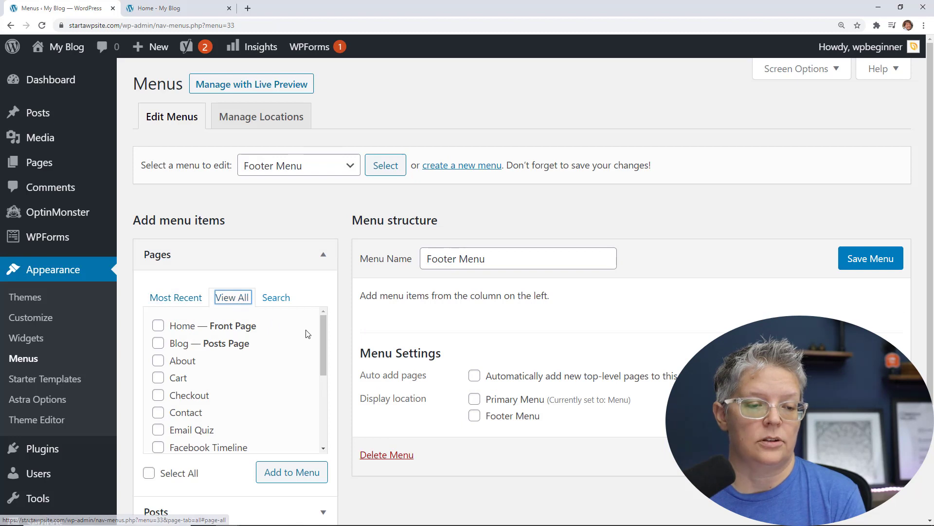
scroll(322, 335, "down", 1)
left_click(158, 389)
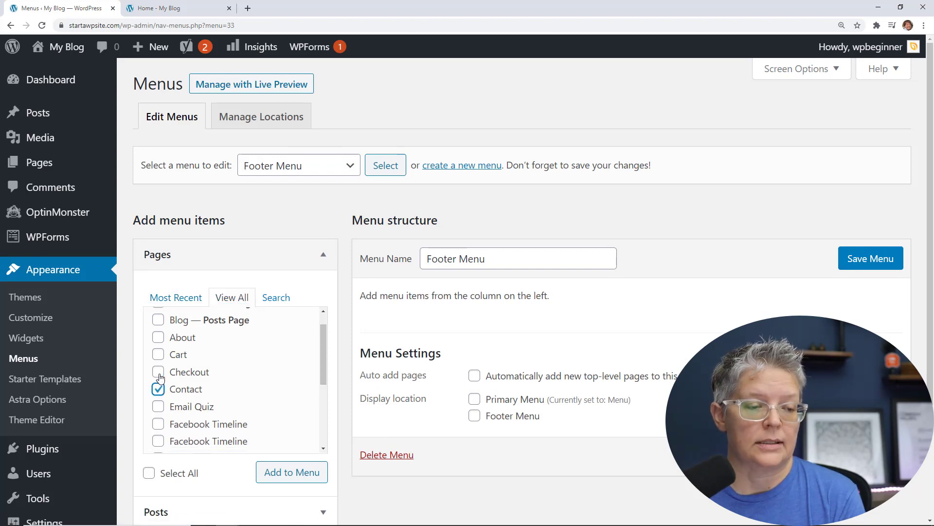
left_click(158, 372)
left_click(158, 338)
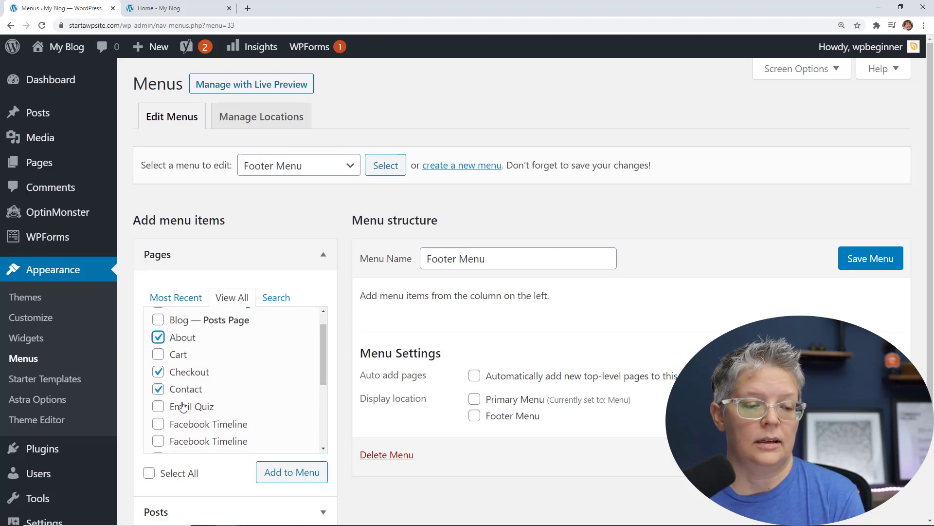
left_click(282, 472)
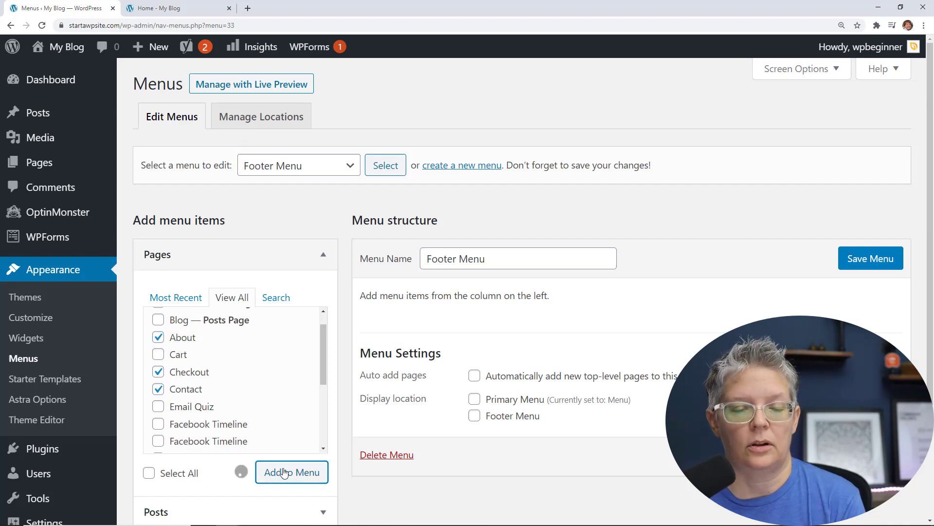
scroll(455, 461, "down", 2)
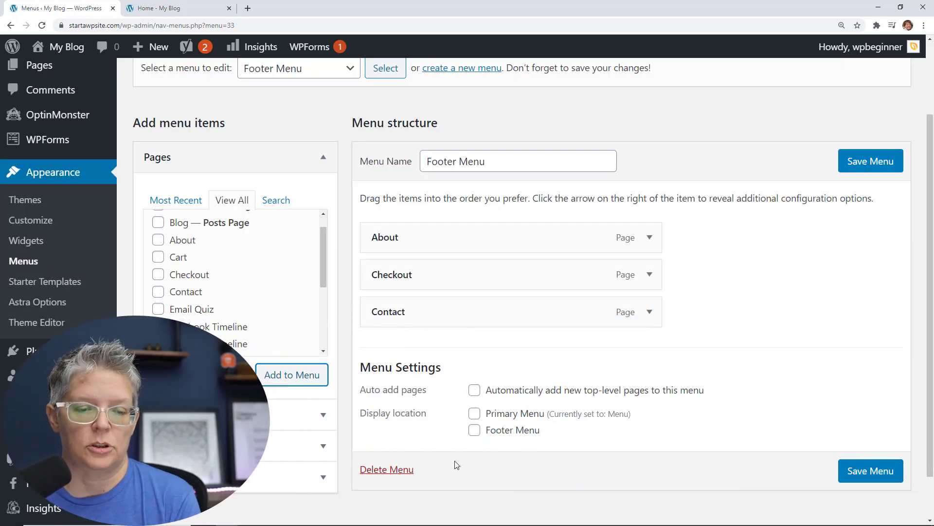
left_click(855, 480)
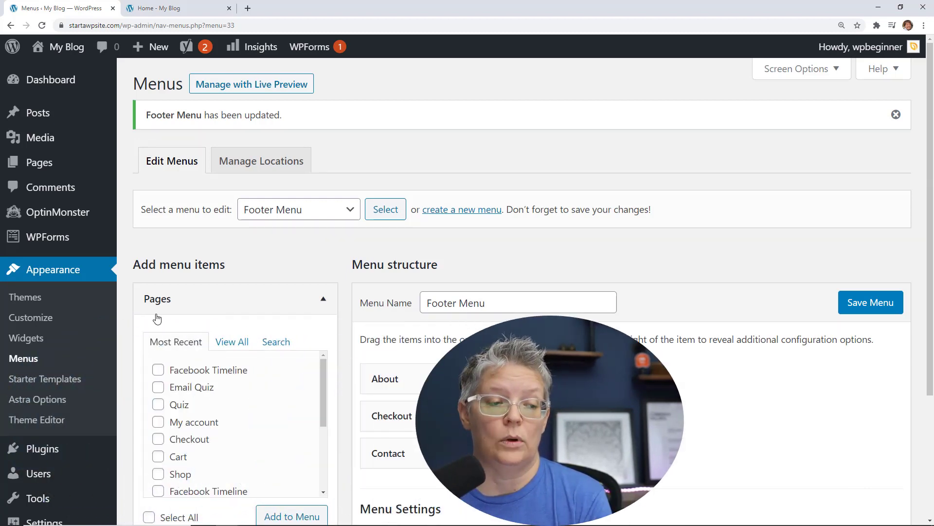
Place a Navigation Menu widget showing Footer Menu in Footer #1 and save it
left_click(33, 341)
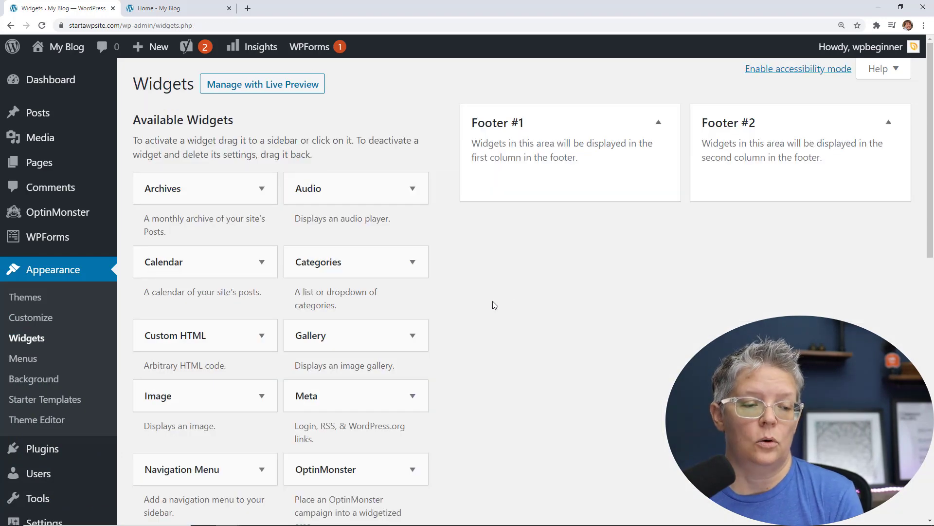
scroll(489, 307, "down", 1)
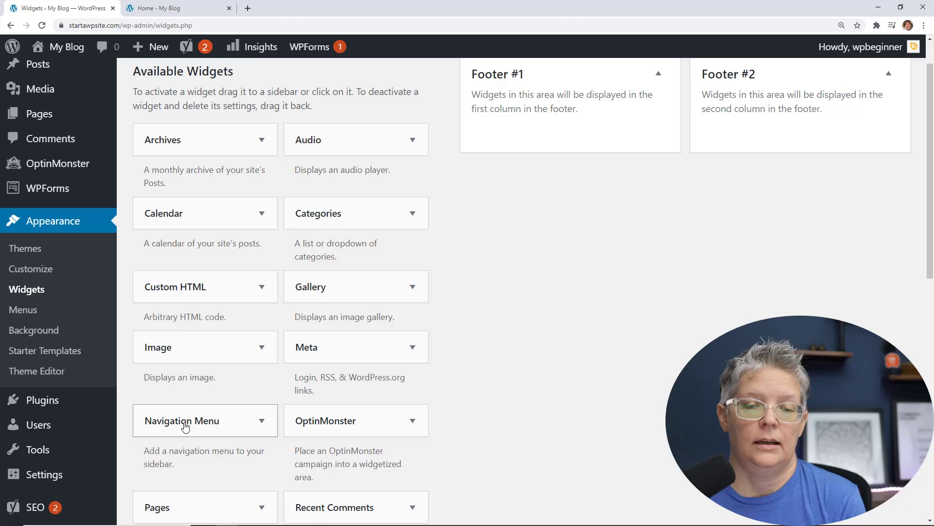
left_click_drag(182, 427, 569, 132)
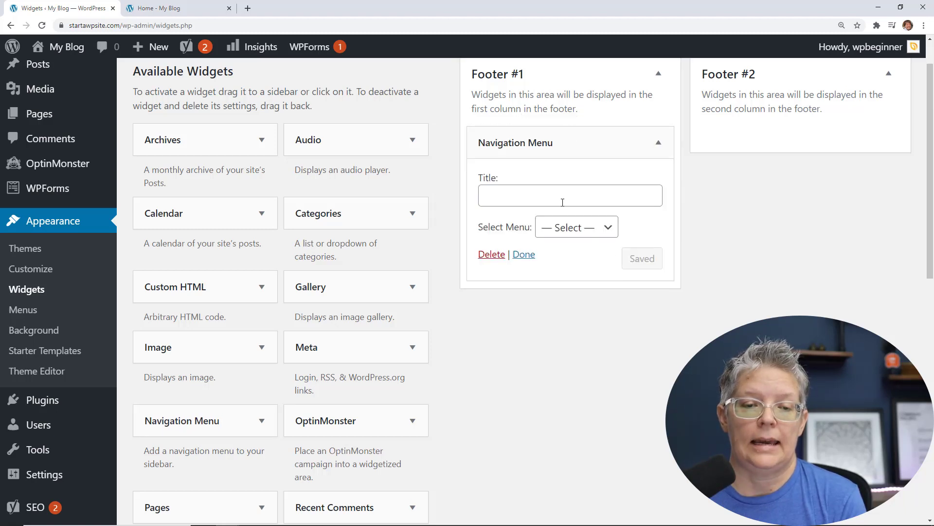
left_click(576, 231)
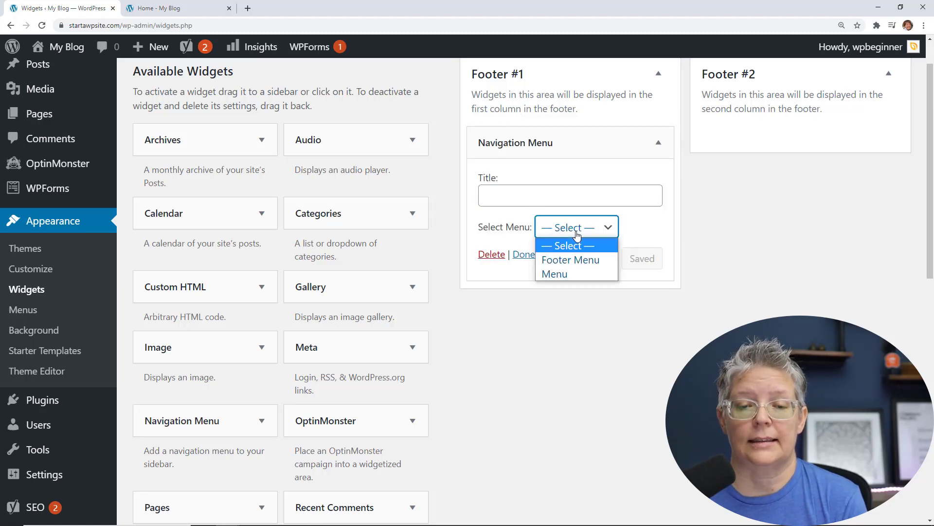
left_click(565, 261)
left_click(642, 263)
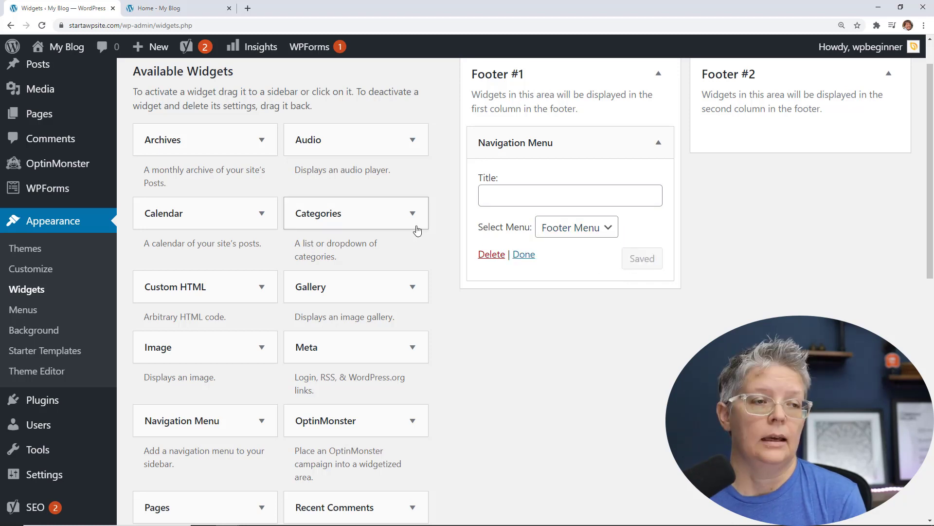
Reload the live site to check the footer menu, then return to the Dashboard
left_click(193, 9)
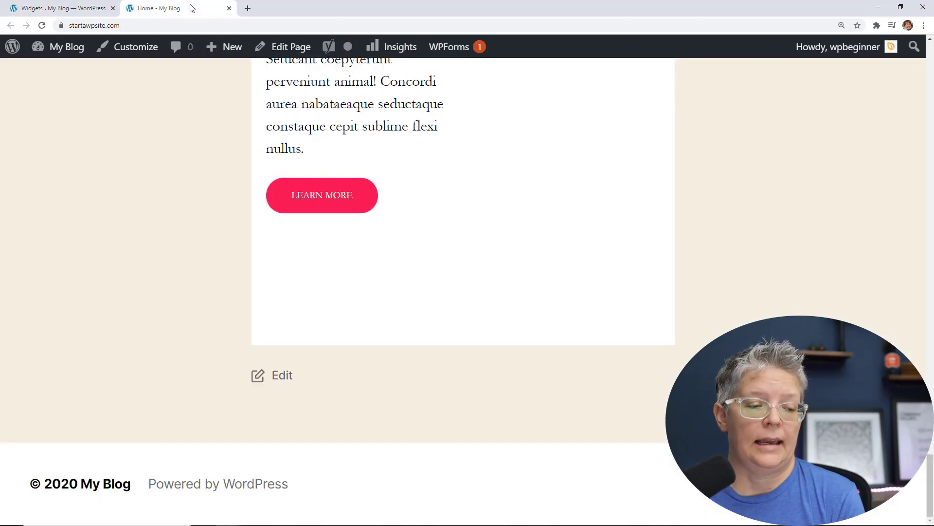
left_click(42, 25)
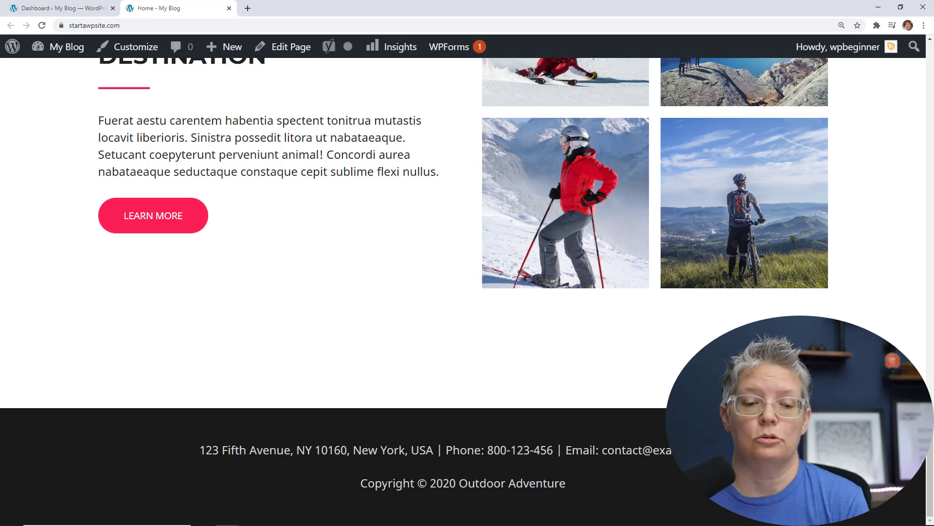
left_click(75, 10)
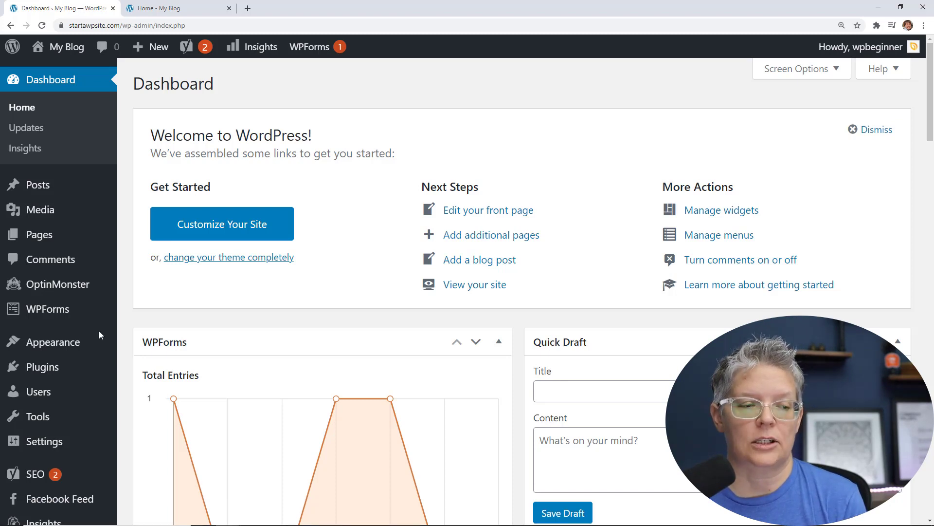
Open the Astra Customizer and scroll the preview to the footer's address and copyright lines
mouse_move(70, 343)
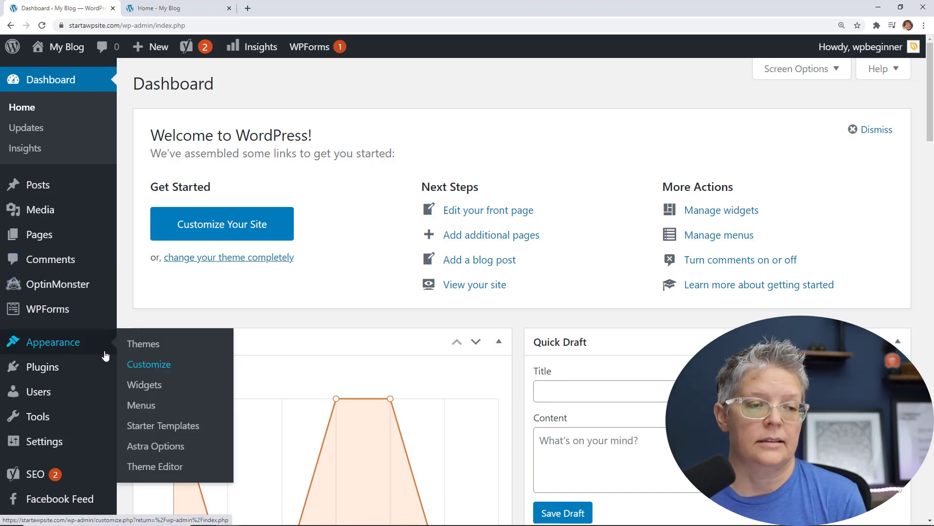
left_click(158, 369)
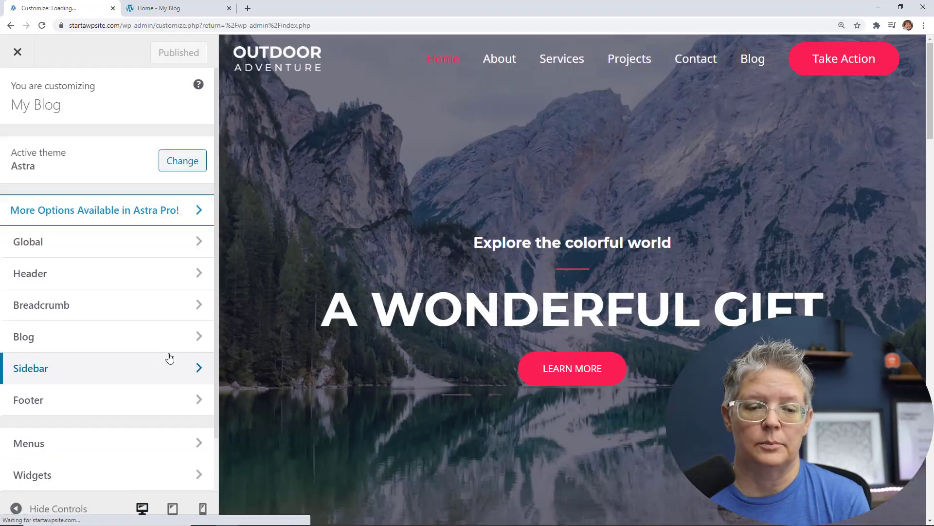
scroll(305, 320, "down", 10)
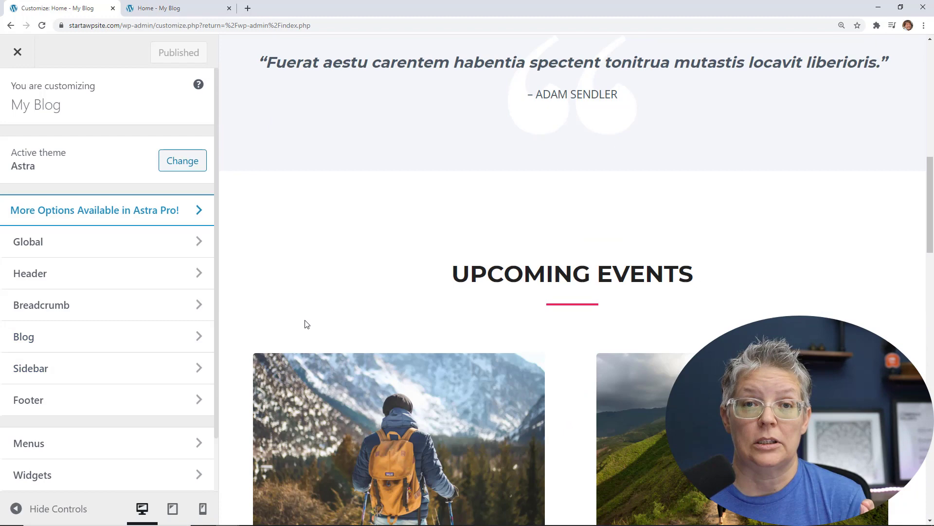
scroll(306, 323, "down", 10)
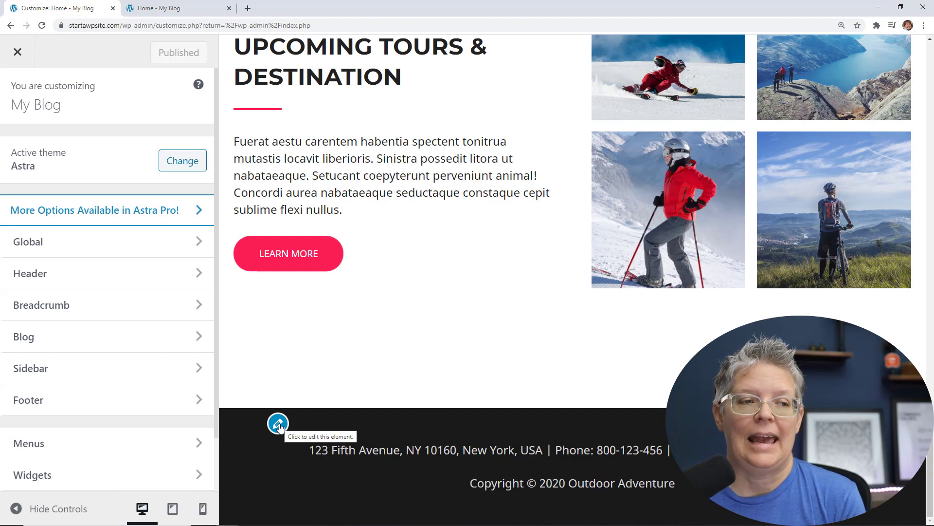
Set the Astra footer bar to the side-by-side two-section layout, keeping Section 1 as custom text
left_click(279, 424)
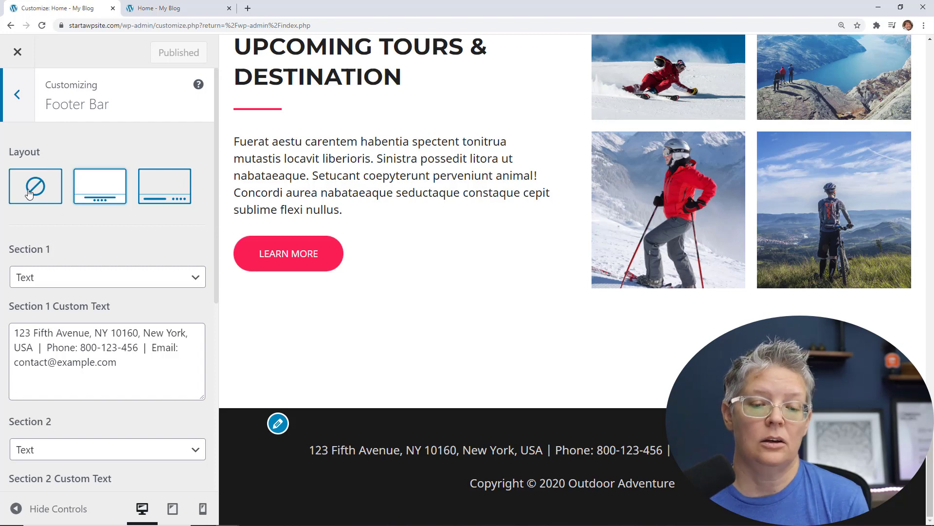
left_click(161, 194)
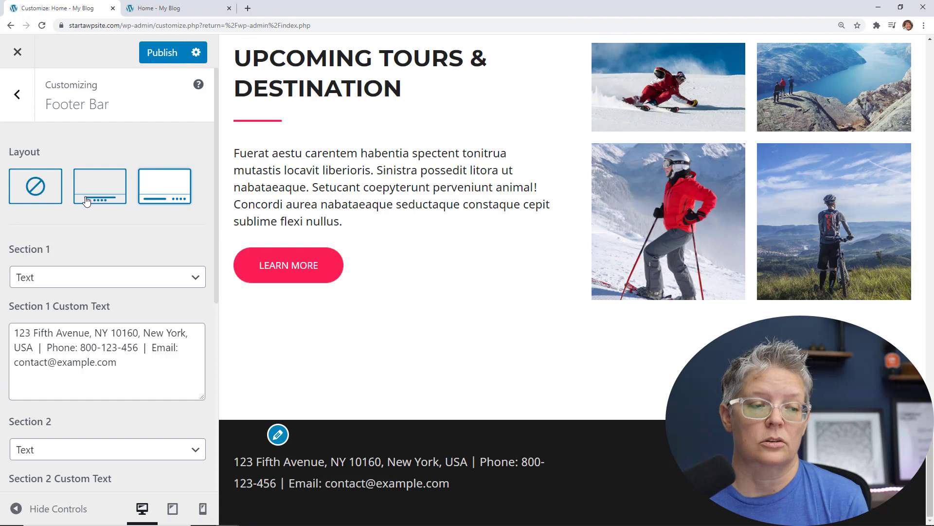
left_click(93, 277)
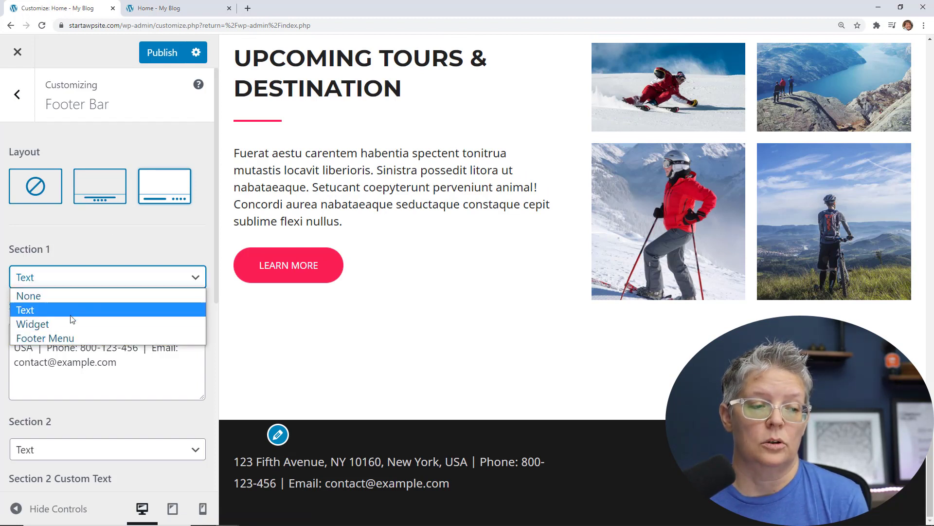
left_click(86, 247)
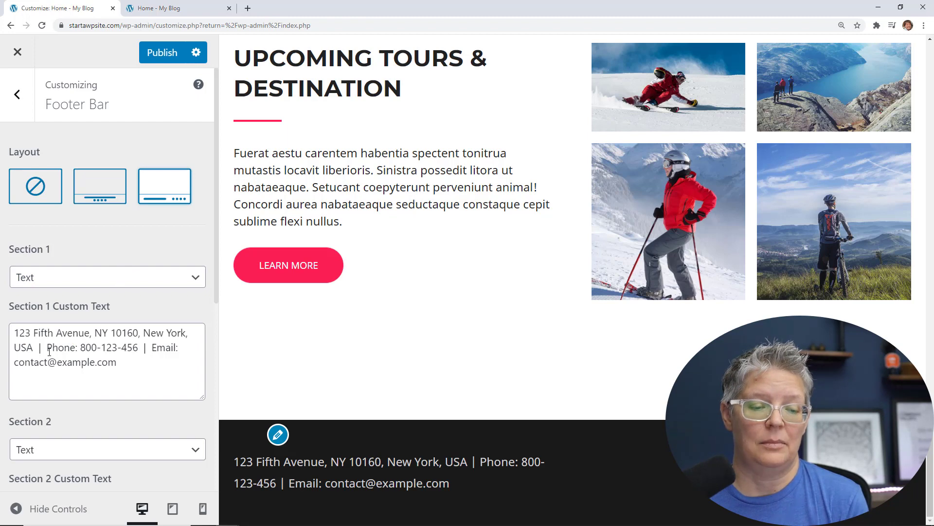
Replace 'contact' with 'sales' in the Section 1 footer email address
left_click(125, 360)
key("ctrl+a")
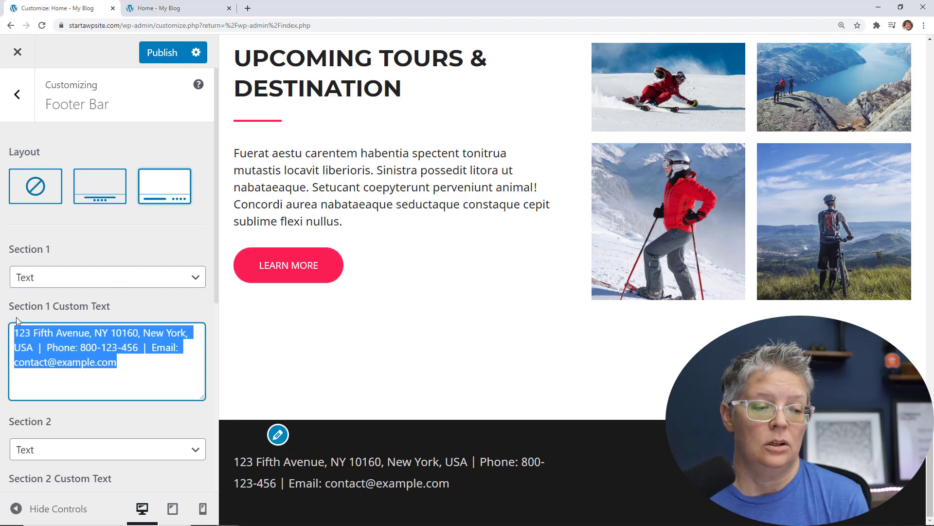
left_click(151, 333)
left_click_drag(48, 362, 14, 362)
type("sa;l")
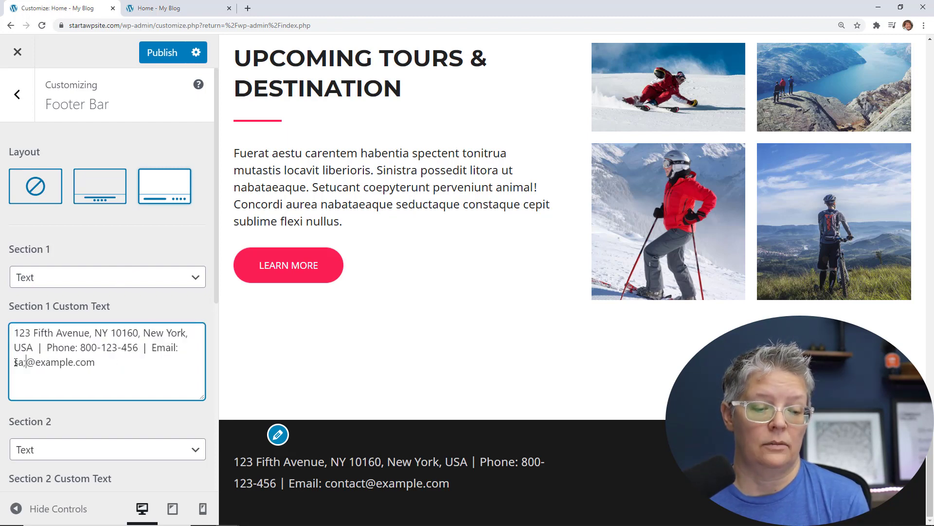
type("es")
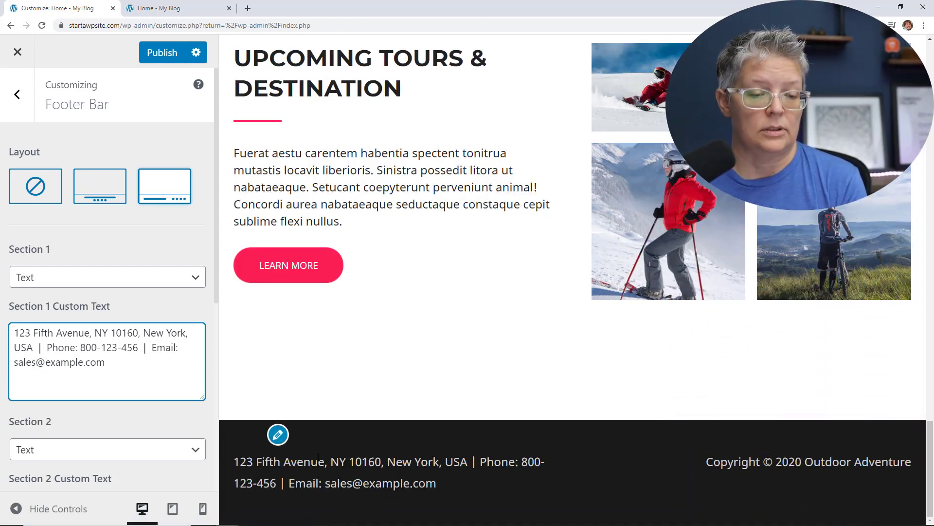
scroll(146, 431, "down", 5)
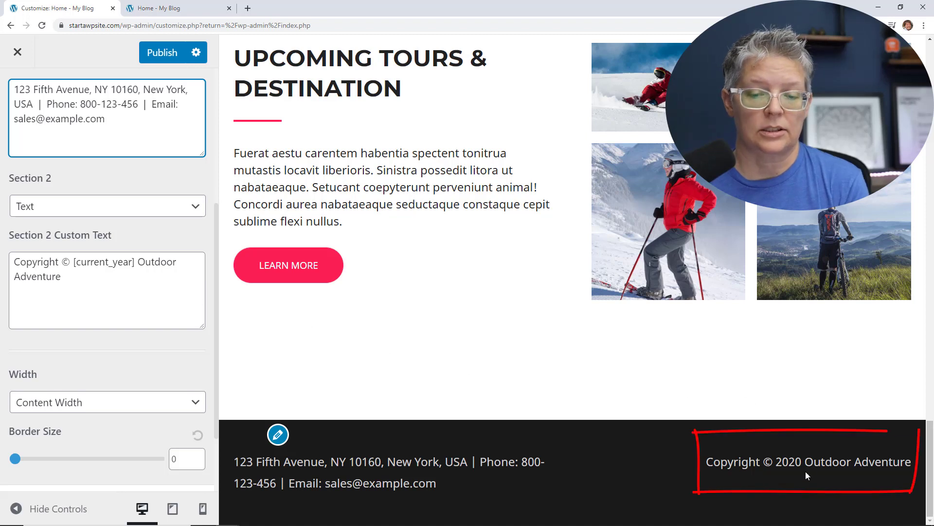
Append 'Company' after 'Outdoor Adventure' in the Section 2 copyright text
left_click(76, 267)
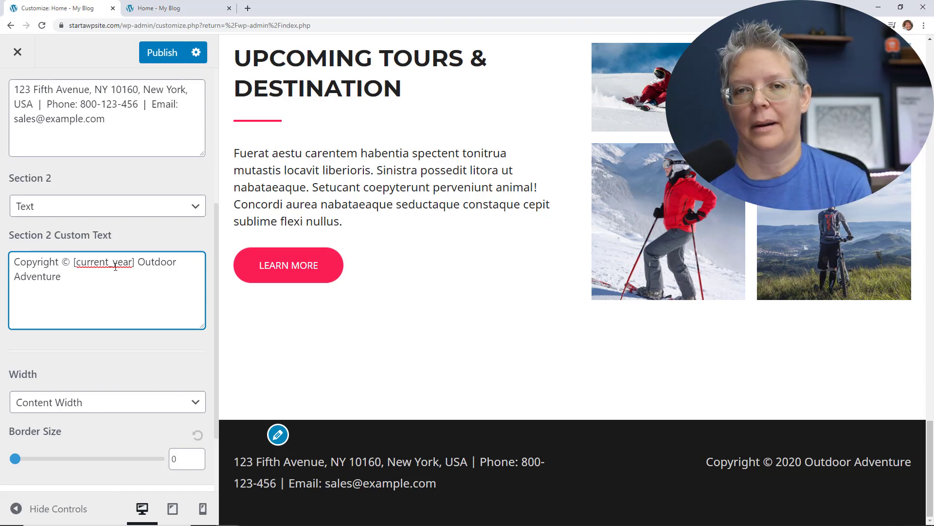
left_click_drag(138, 262, 149, 276)
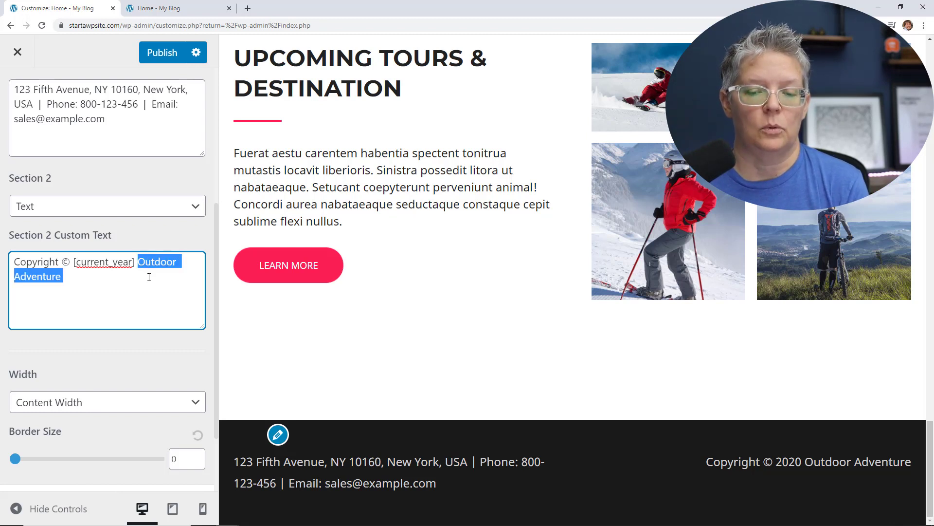
left_click(149, 277)
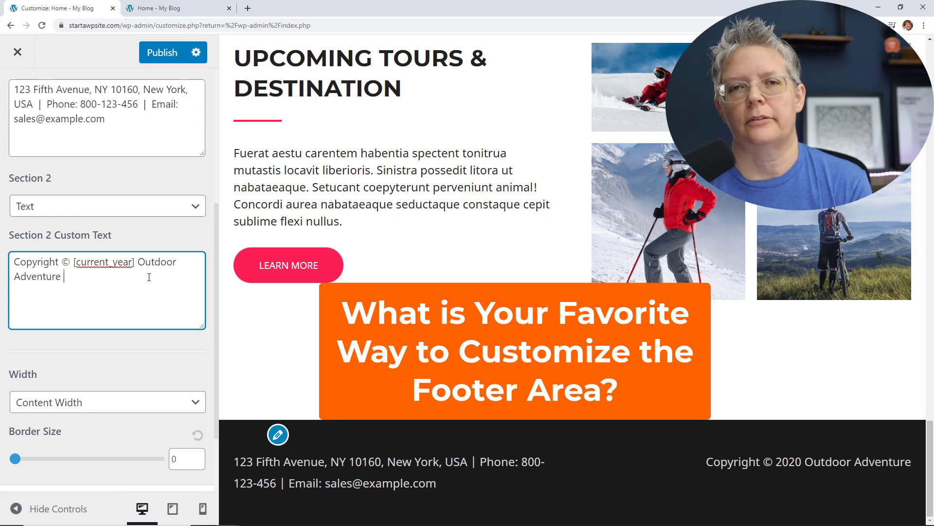
type("Company")
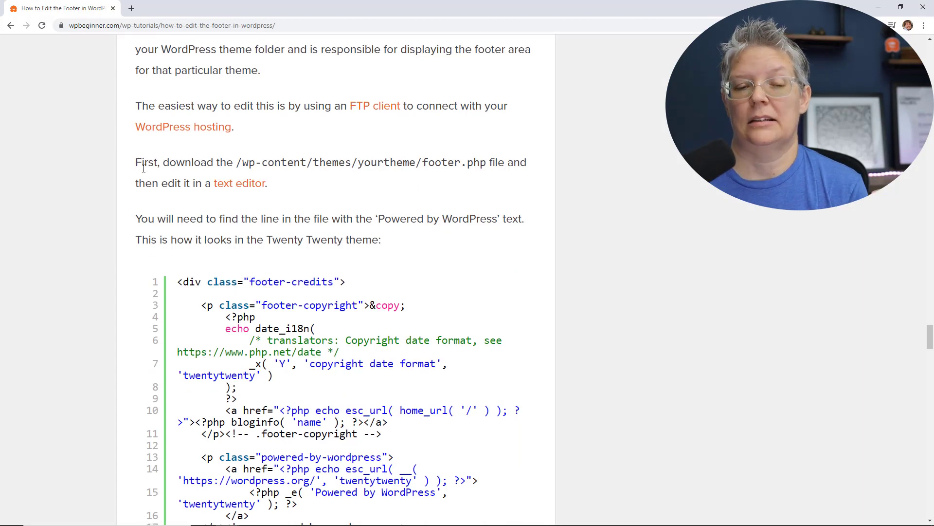
Highlight 'Powered by WordPress' on line 15 of the tutorial's footer.php code example
scroll(123, 257, "down", 2)
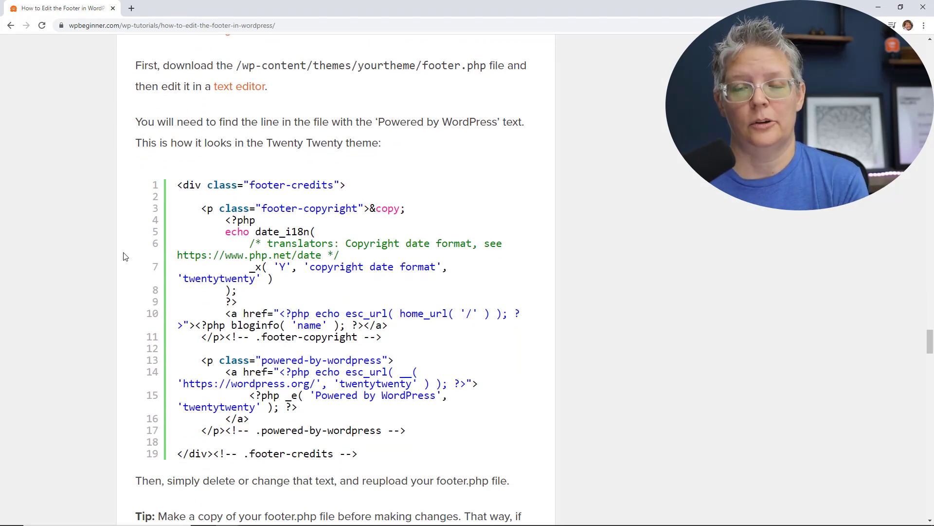
scroll(123, 257, "up", 1)
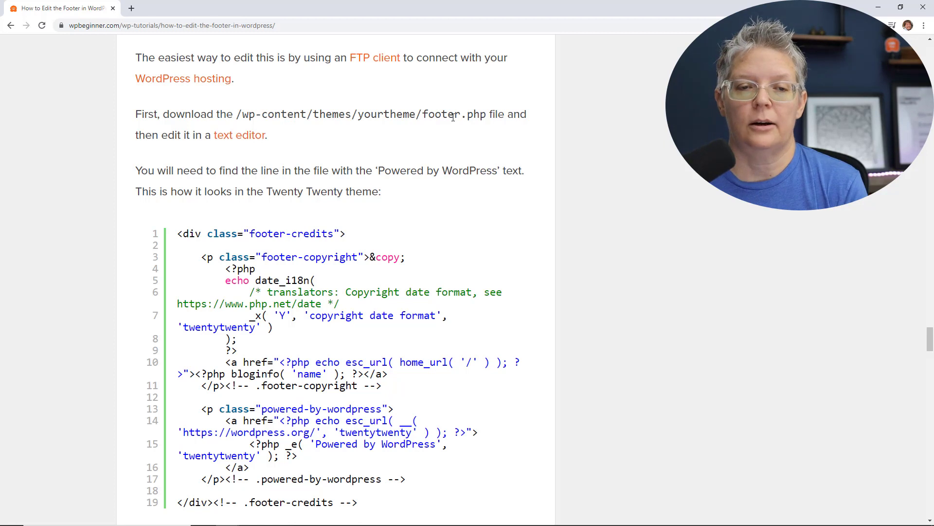
scroll(454, 117, "down", 1)
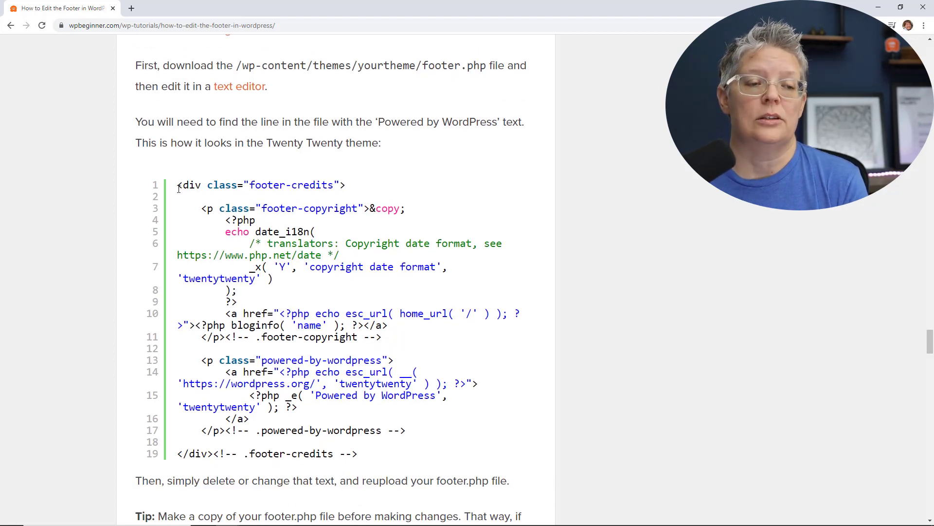
left_click_drag(178, 187, 415, 434)
left_click(397, 450)
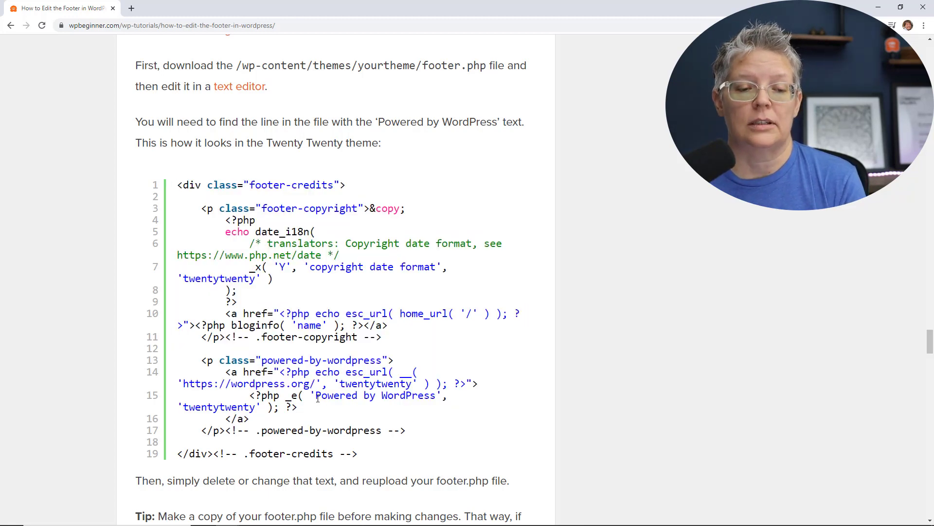
left_click_drag(317, 398, 438, 396)
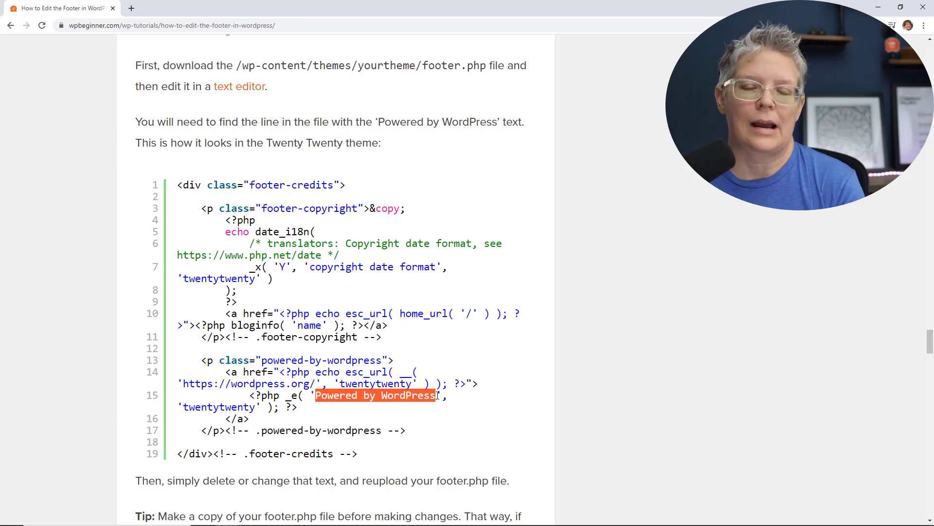
scroll(438, 396, "down", 2)
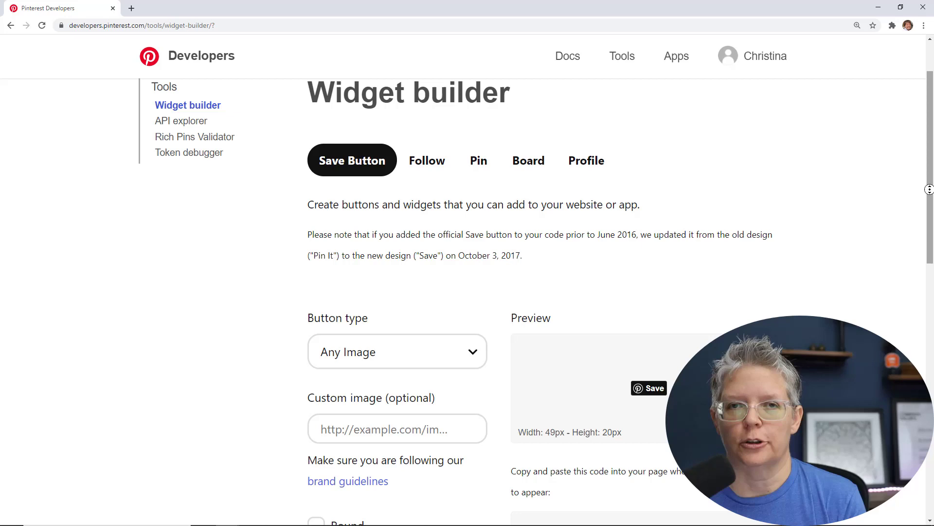
Scroll the Pinterest widget builder down to the pinit.js snippet below the Save button code
scroll(930, 190, "down", 3)
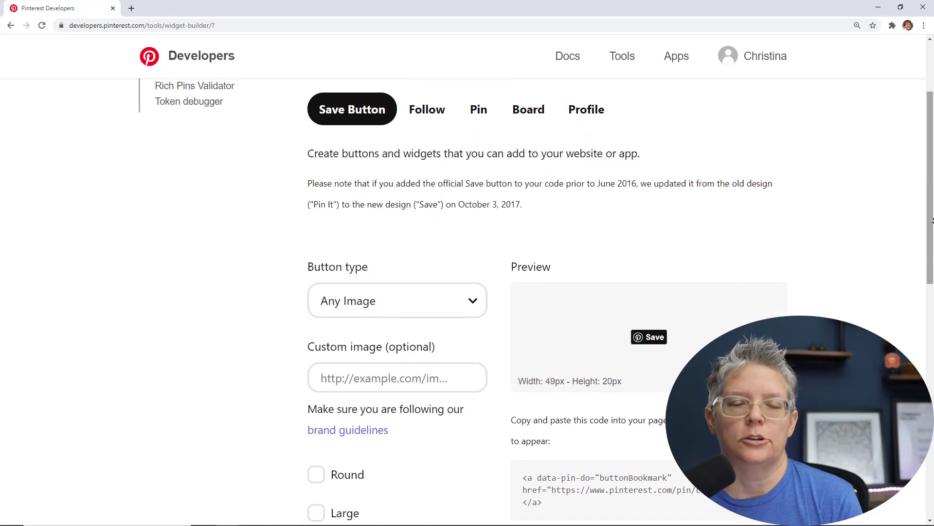
scroll(930, 221, "down", 4)
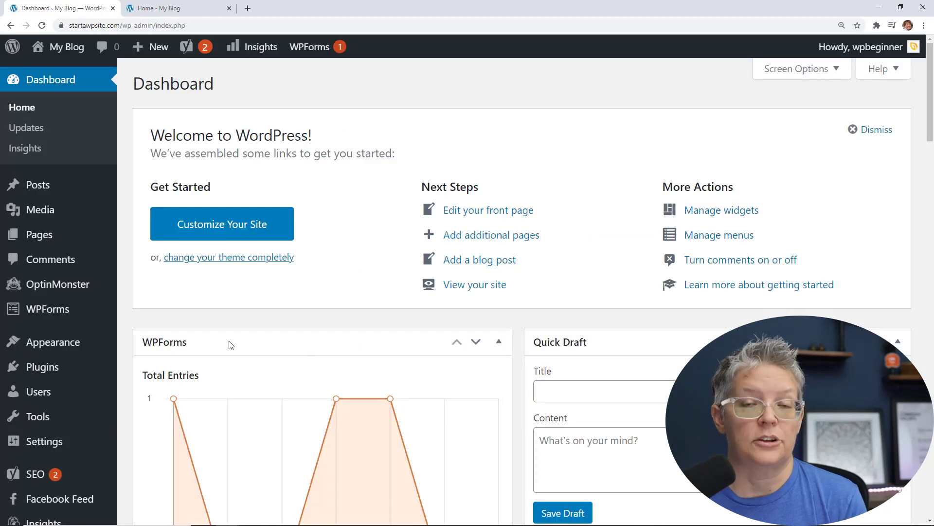
mouse_move(61, 373)
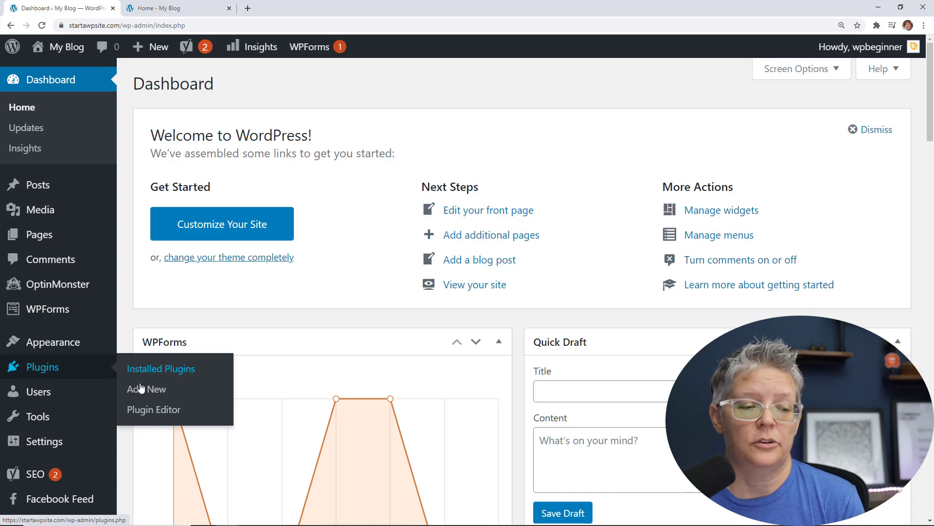
From Plugins > Add New, search 'insert headers and footers' and install that plugin
left_click(147, 398)
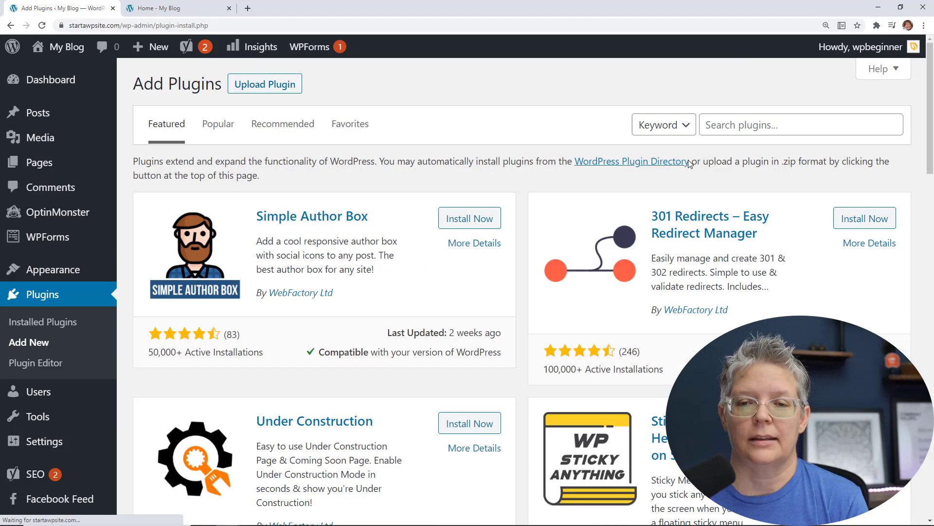
left_click(774, 128)
type("ins")
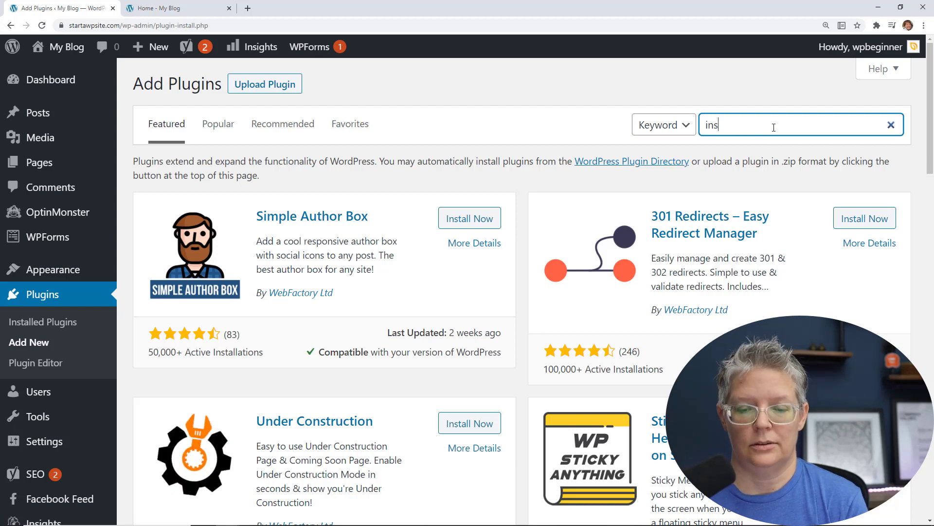
type("ert headers a")
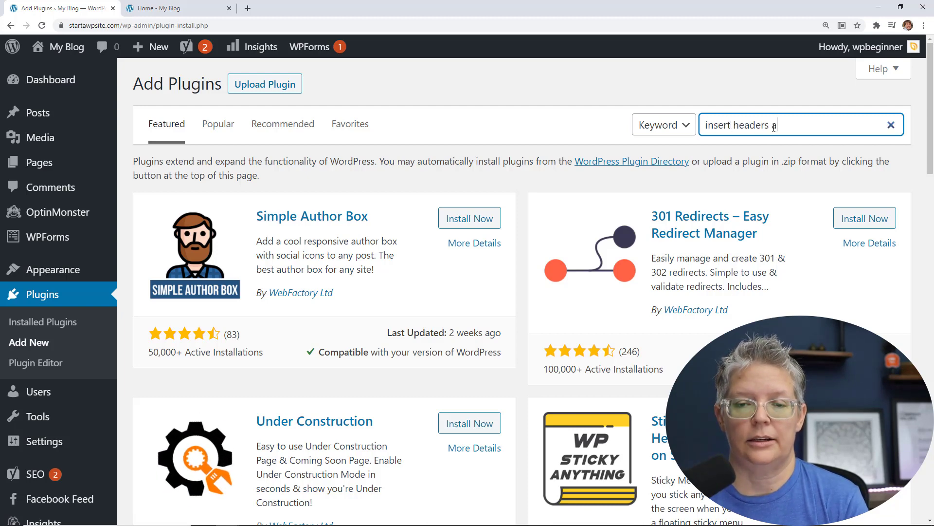
type("nd footers")
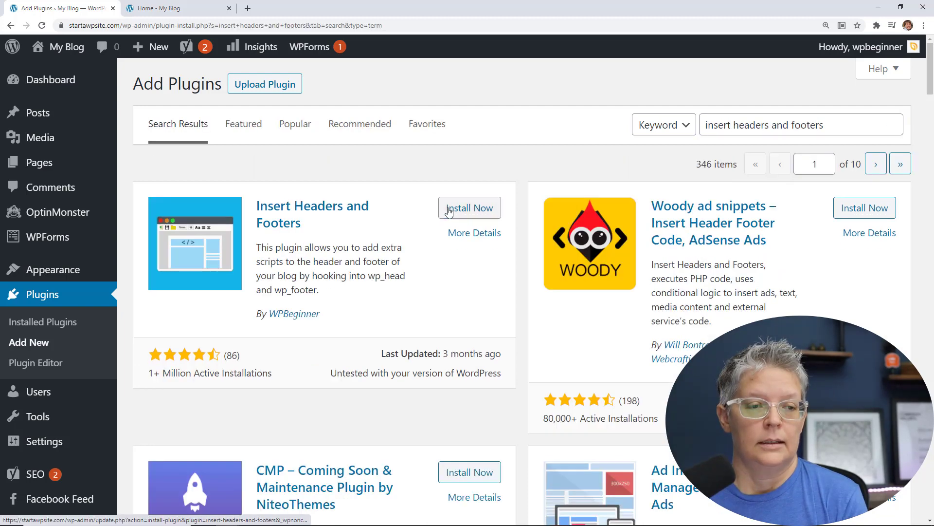
left_click(450, 210)
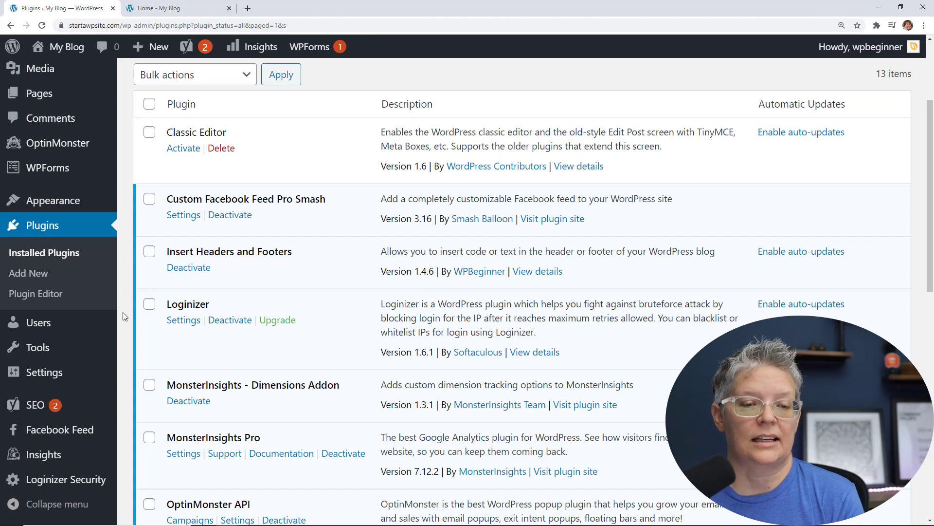
Open Settings > Insert Headers and Footers and place the caret in the Scripts in Footer box
mouse_move(57, 373)
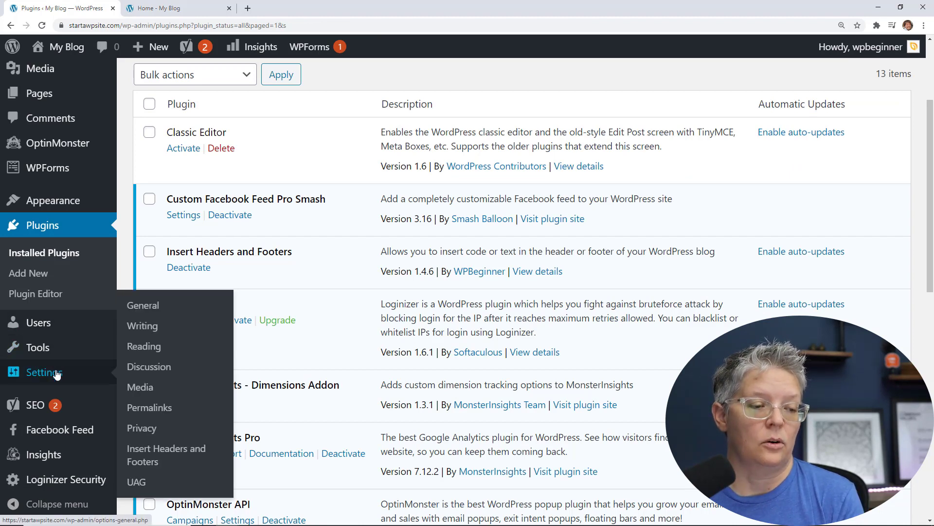
left_click(155, 465)
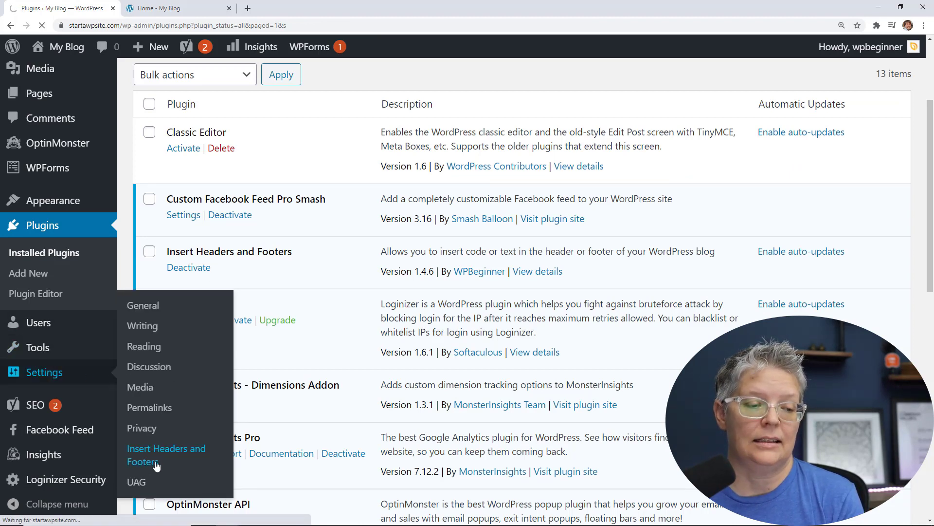
left_click(227, 324)
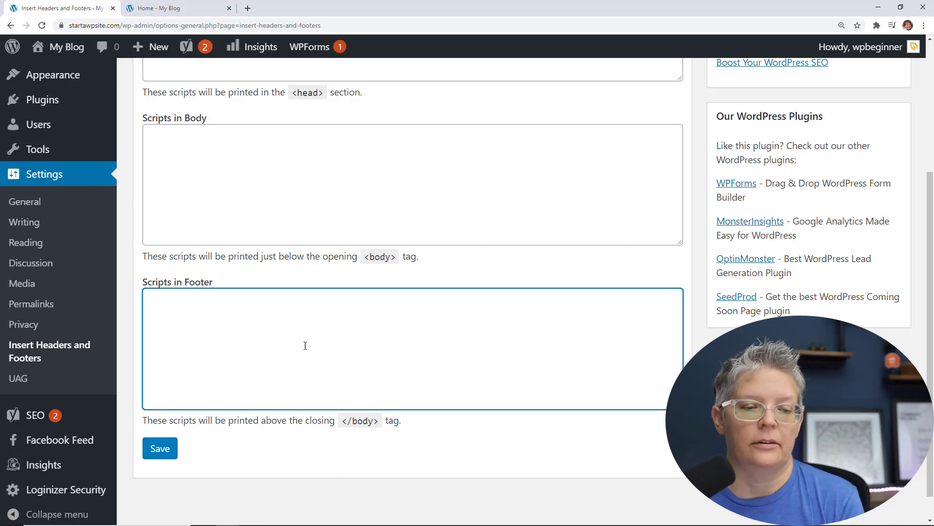
scroll(305, 345, "up", 2)
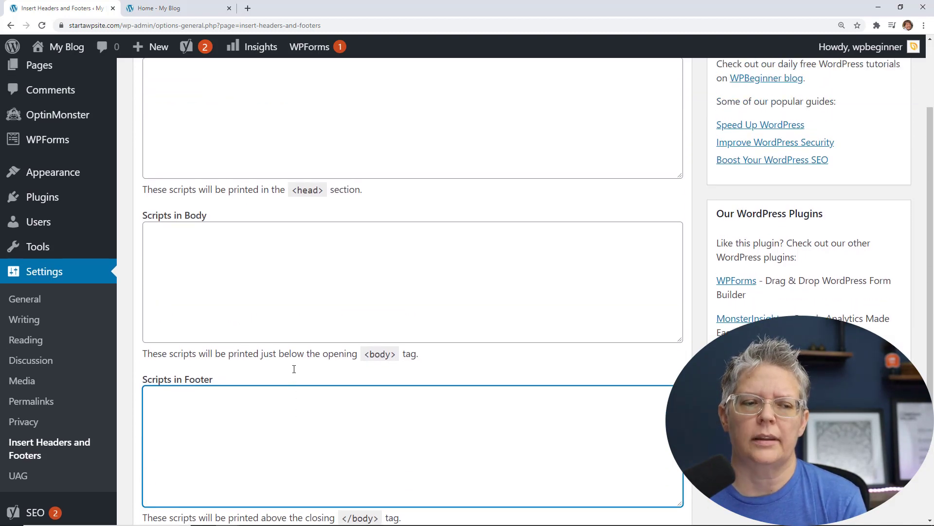
scroll(289, 392, "down", 1)
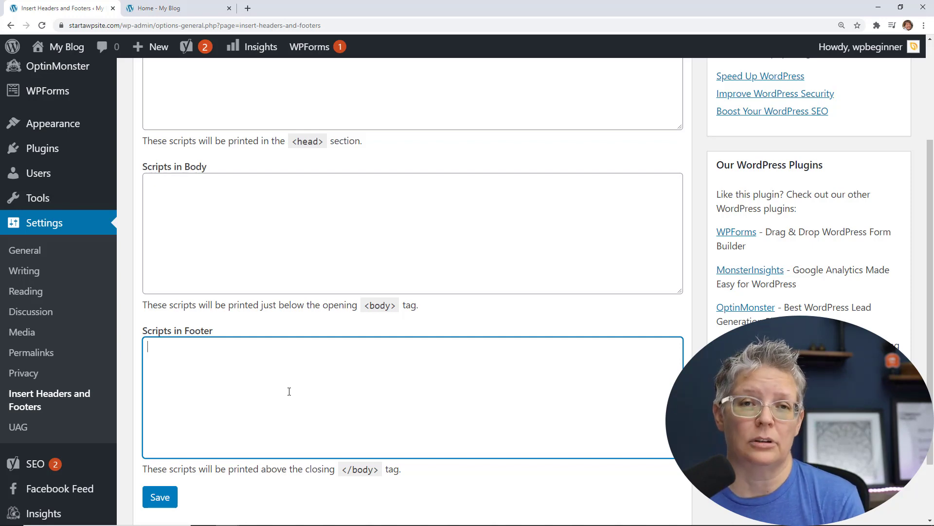
scroll(287, 390, "down", 1)
Open Insights > Reports and review the Overview Report's 294 sessions, 588 pageviews and top countries
mouse_move(118, 469)
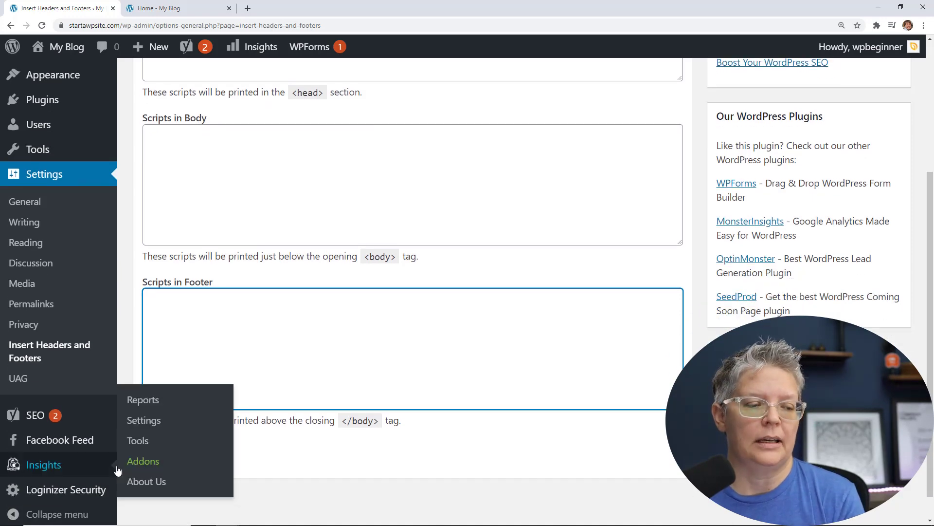
left_click(65, 468)
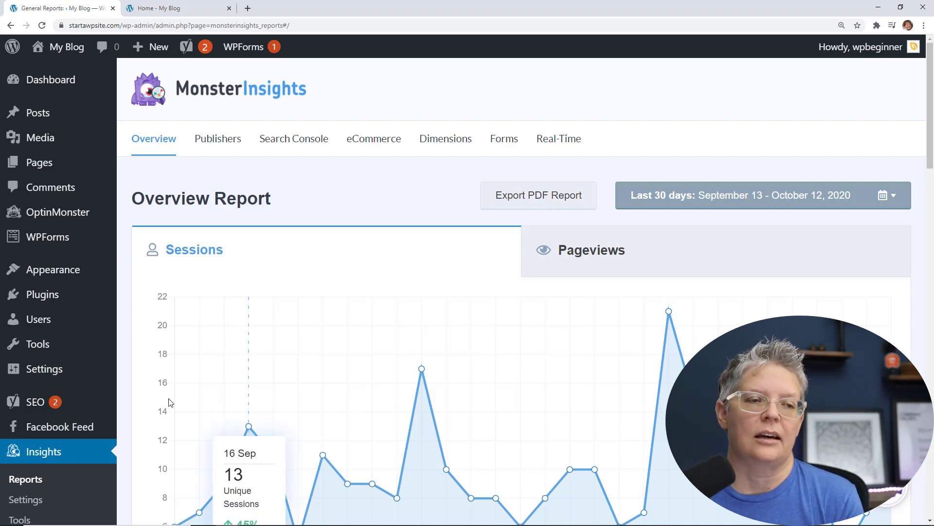
scroll(225, 366, "down", 2)
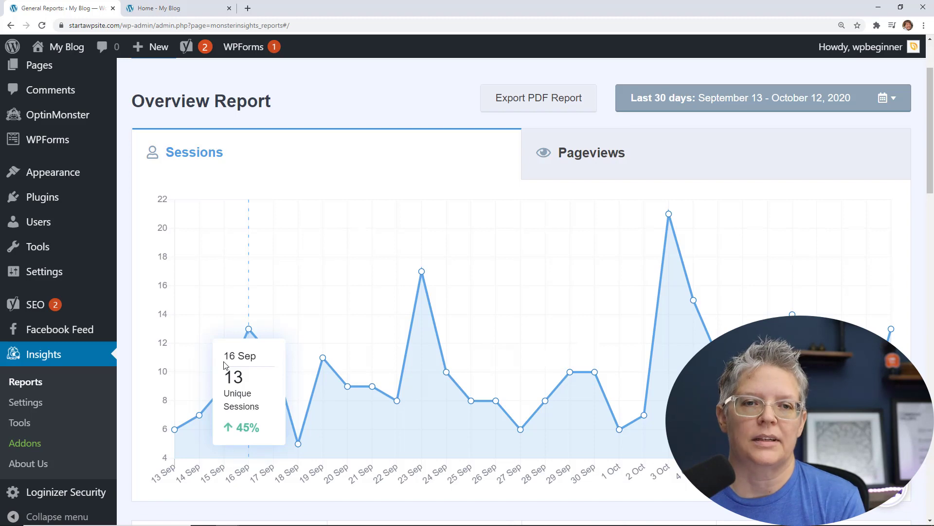
scroll(225, 366, "down", 8)
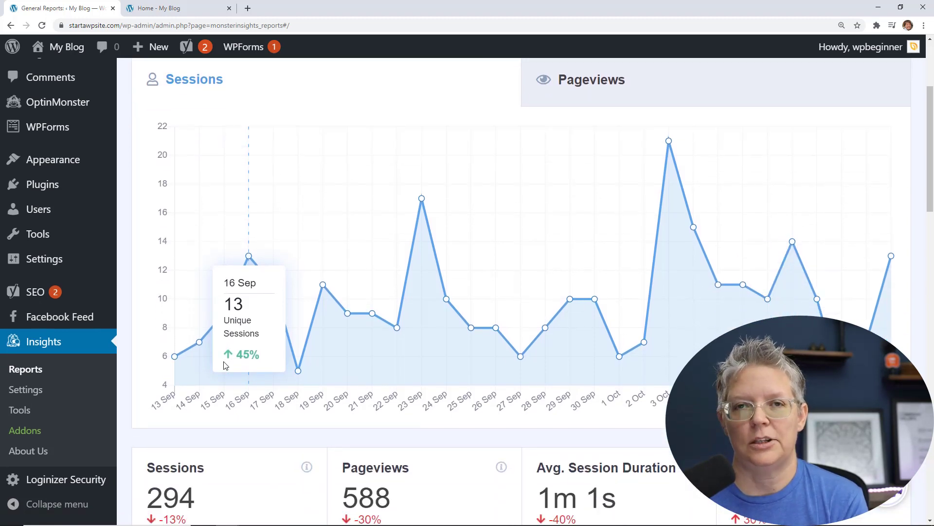
scroll(226, 366, "down", 1)
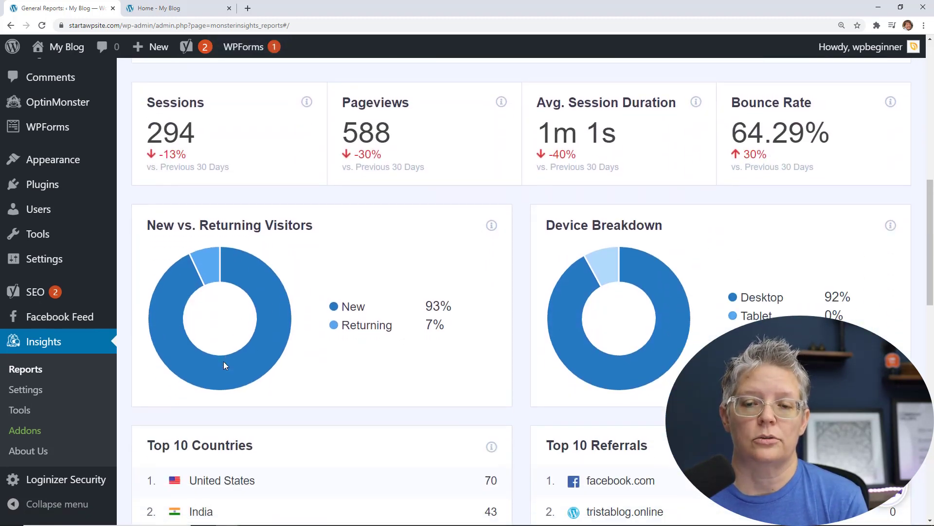
scroll(225, 365, "down", 1)
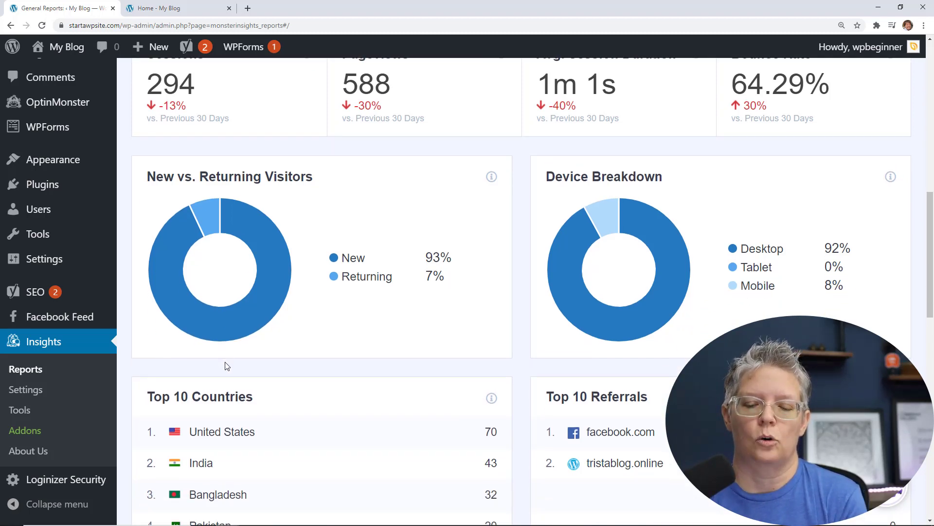
scroll(244, 390, "down", 3)
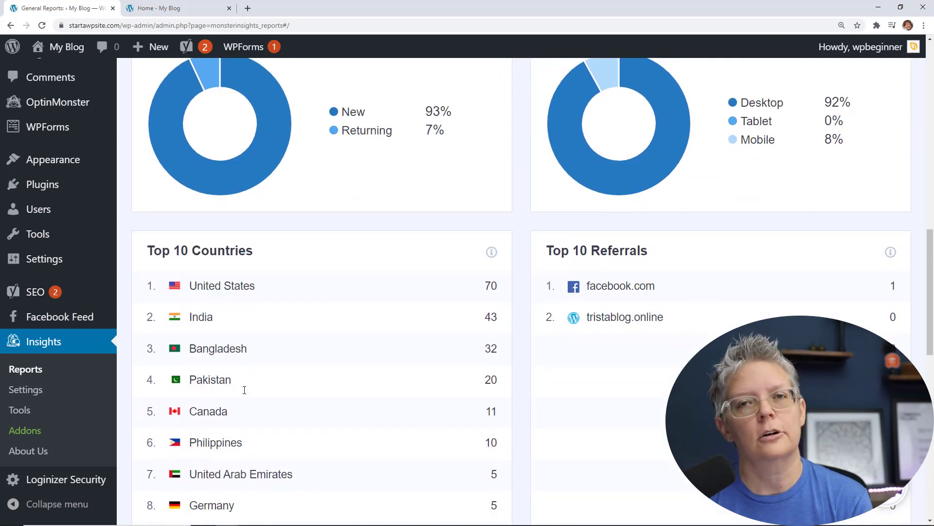
Load the MonsterInsights homepage in a new browser tab by entering 'monster' in the address bar
left_click(249, 8)
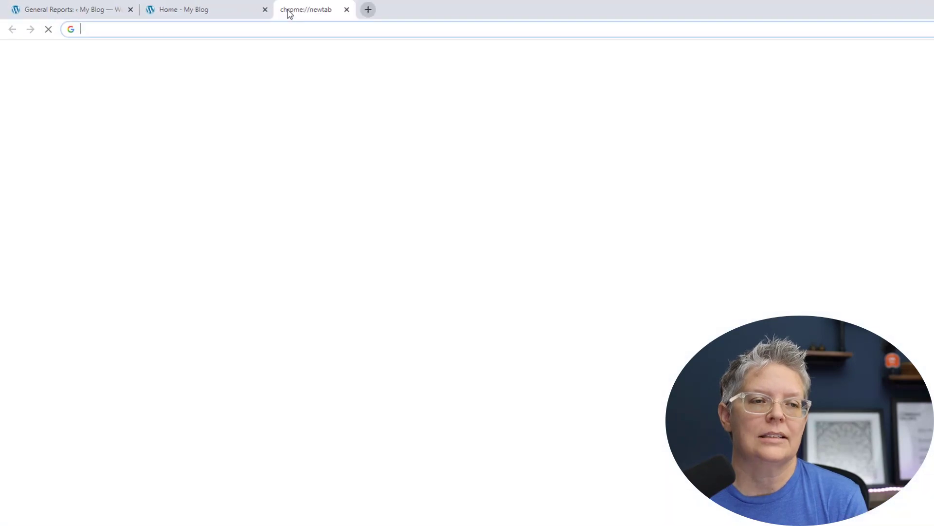
type("monster")
key("Return")
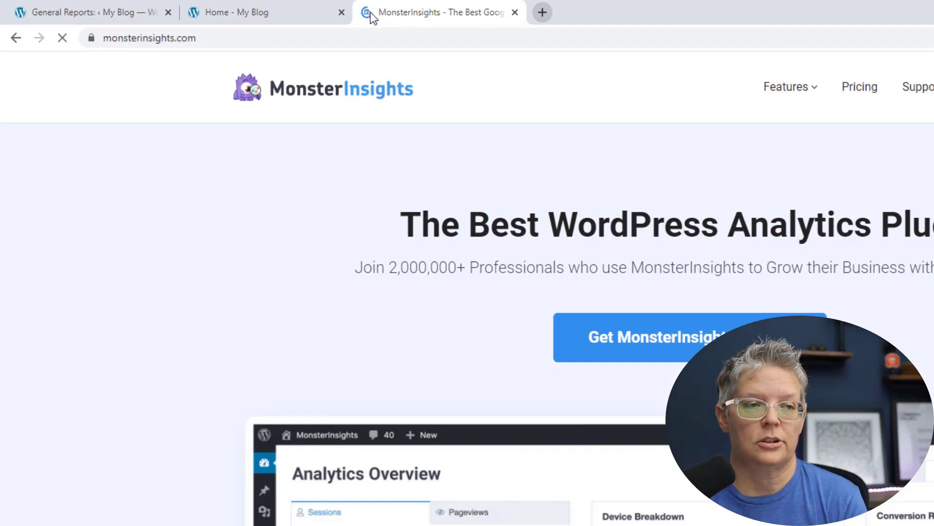